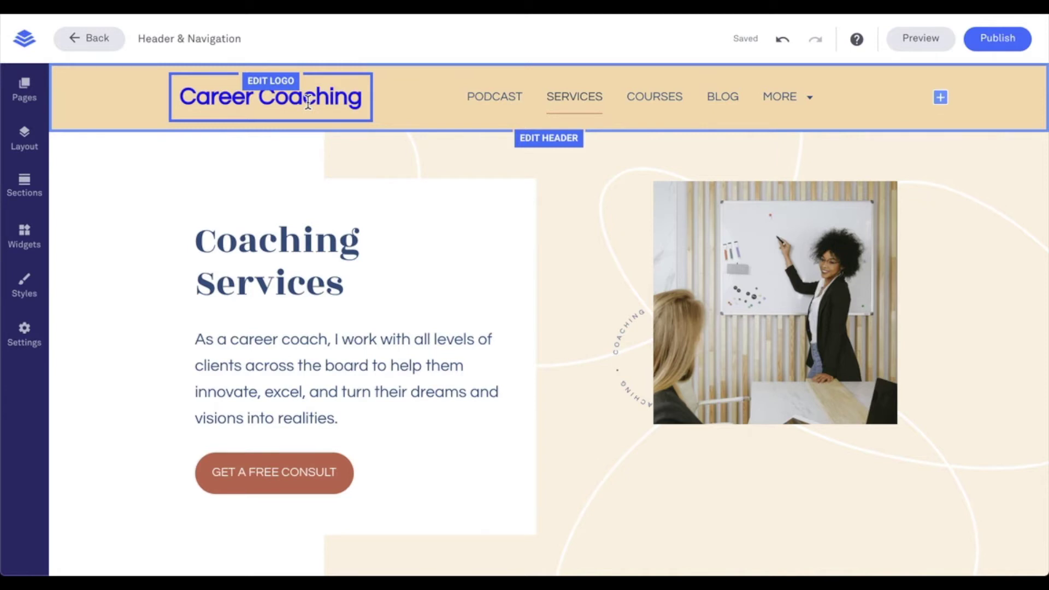
In the site pages list, drag PODCAST under SERVICES to make it a sub-page
click(24, 90)
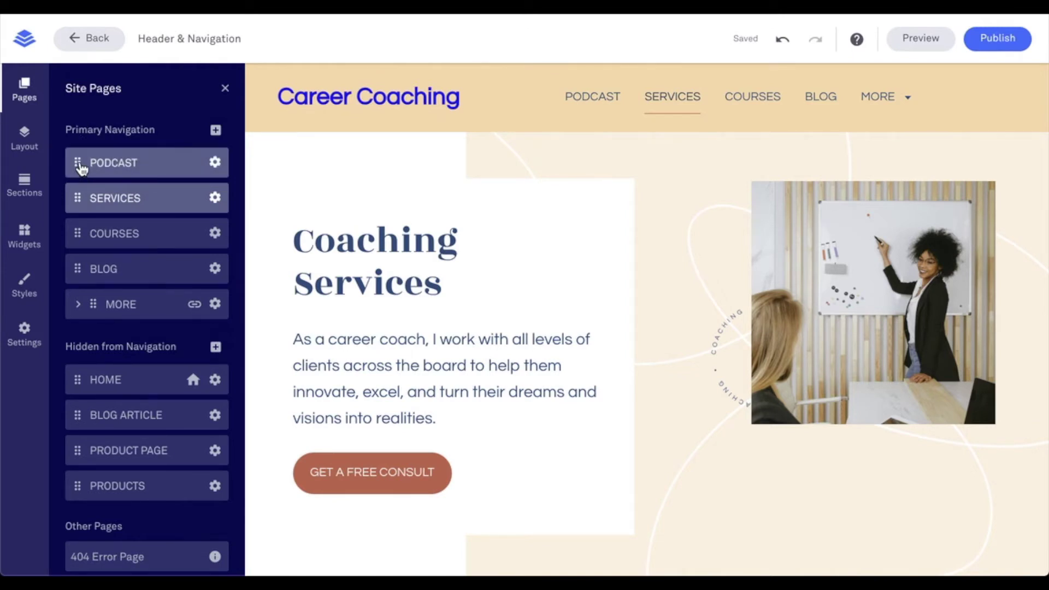
drag(79, 163, 111, 204)
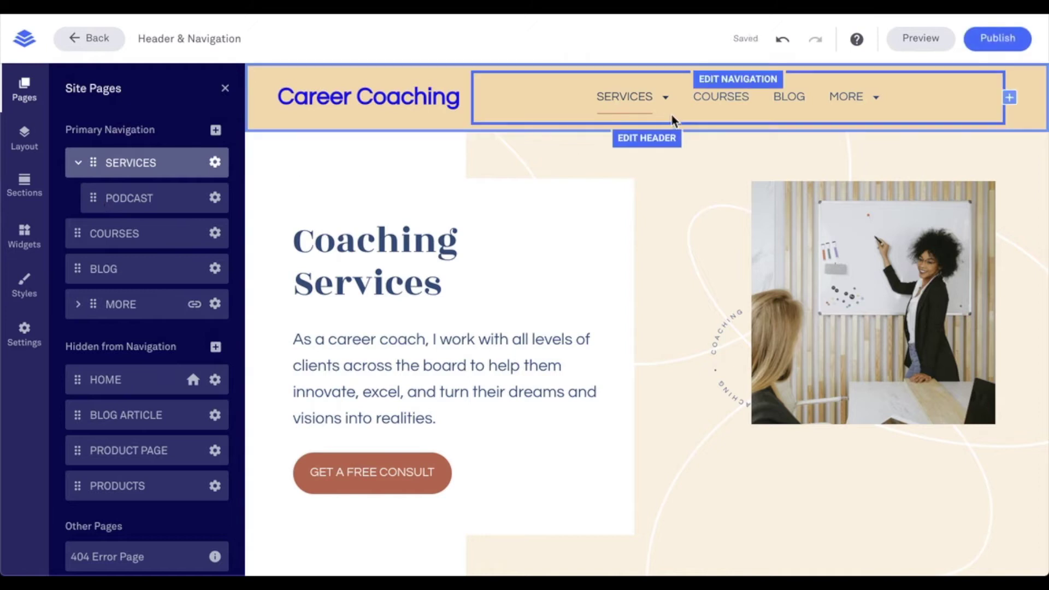
click(216, 130)
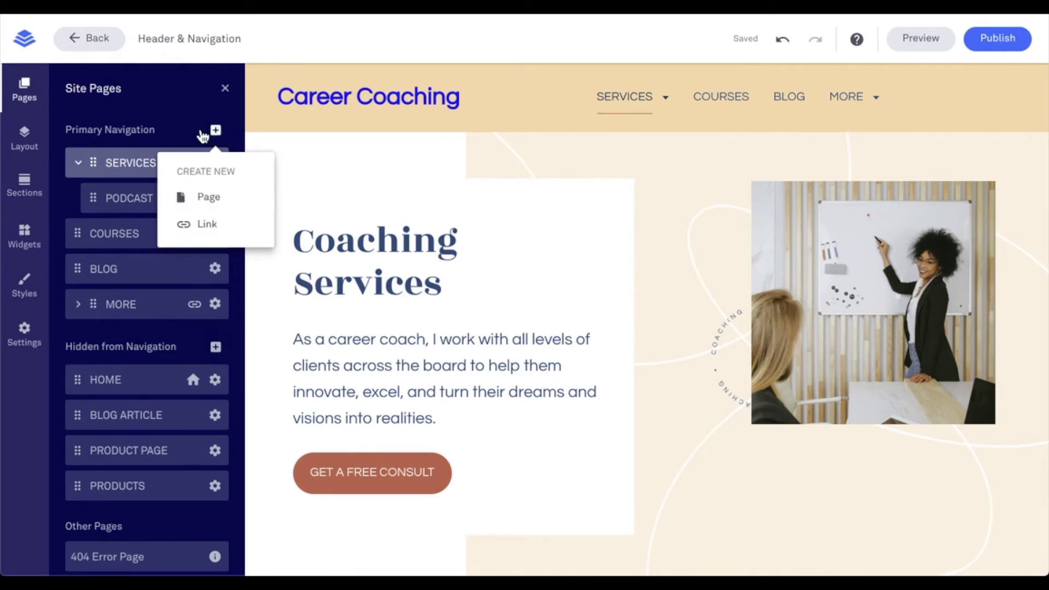
Dismiss the Create New choices and bring up the gear options for the SERVICES page
click(213, 130)
scroll(178, 230, down, 1)
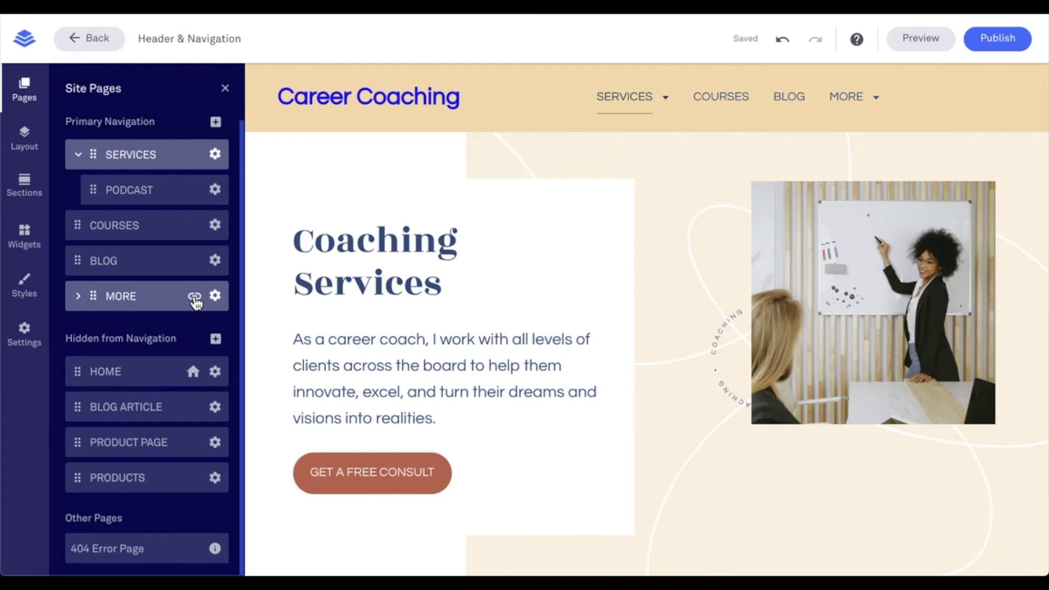
click(216, 156)
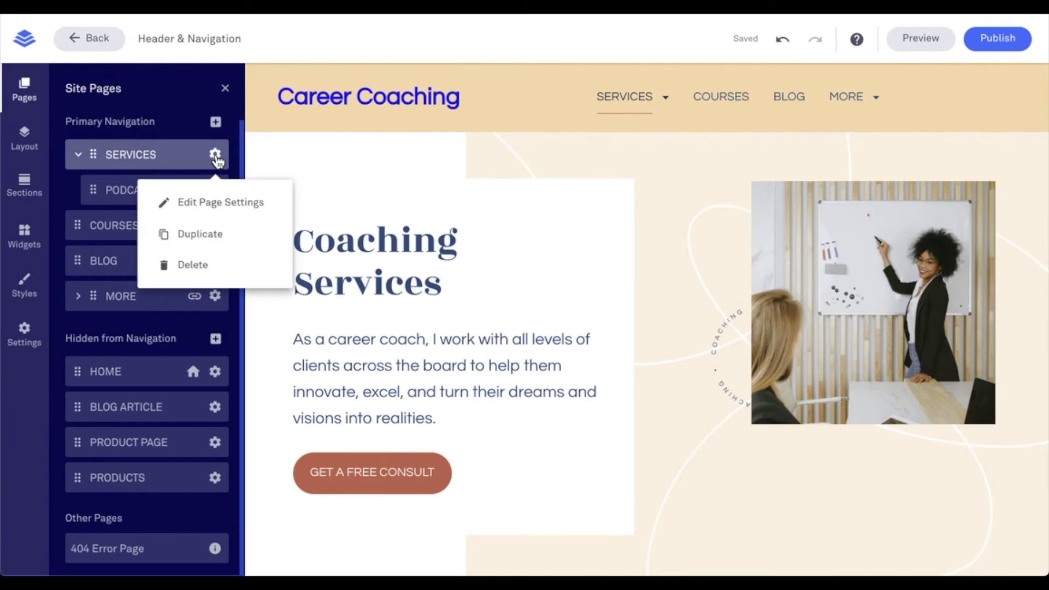
Set SERVICES as the homepage in its page settings, save, and return to the canvas
click(217, 203)
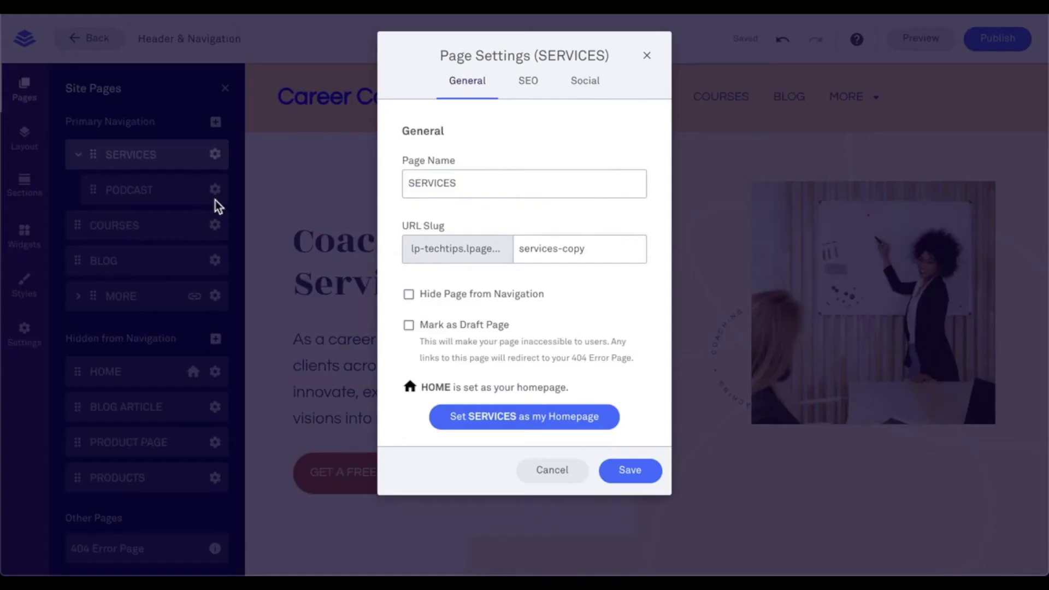
click(503, 418)
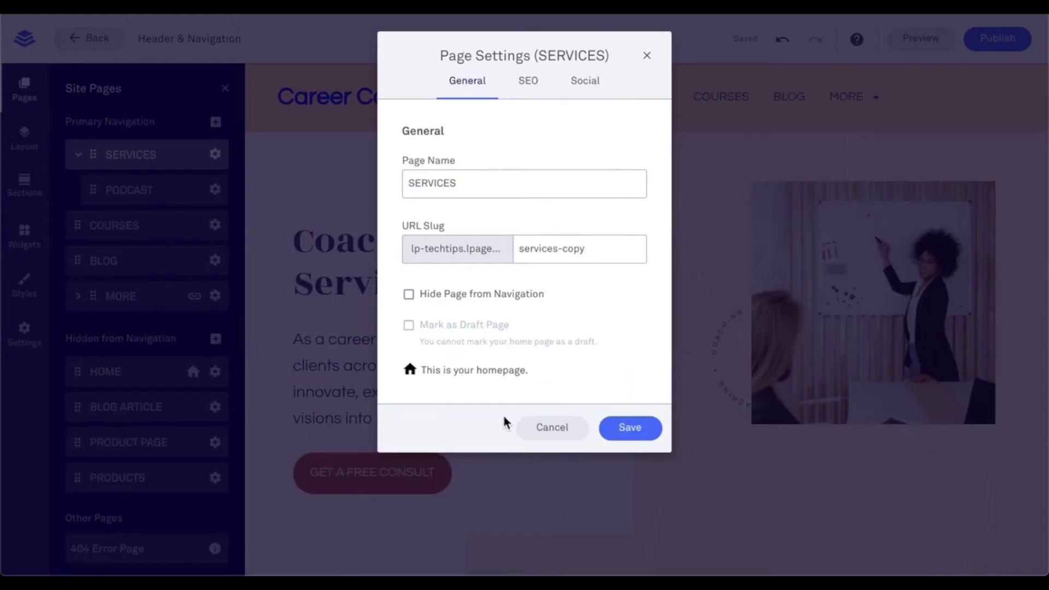
click(628, 432)
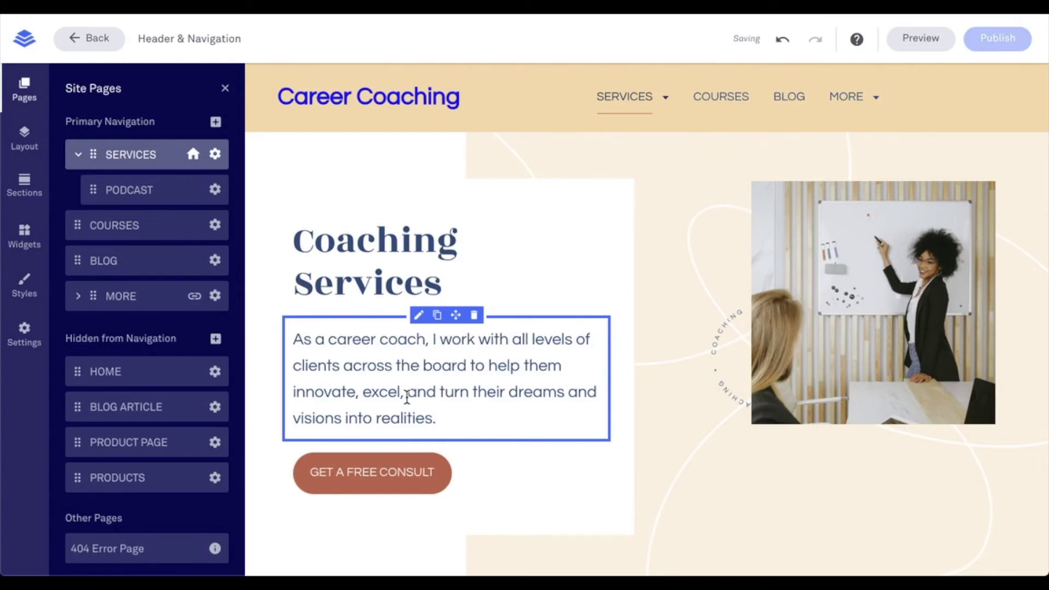
click(341, 129)
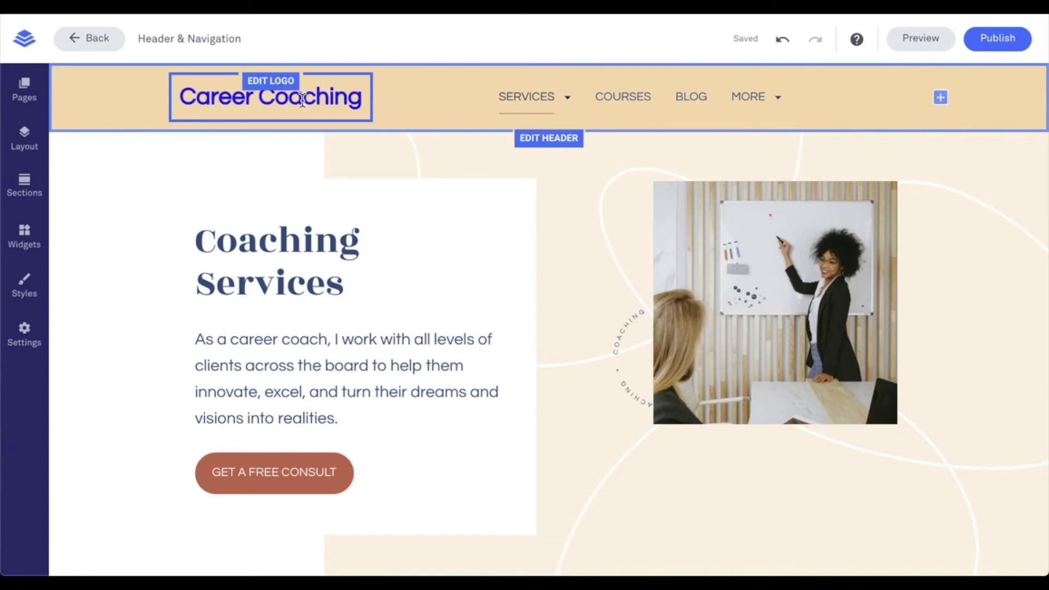
Switch the header to the fourth layout: navigation links left, Career Coaching logo right
click(941, 102)
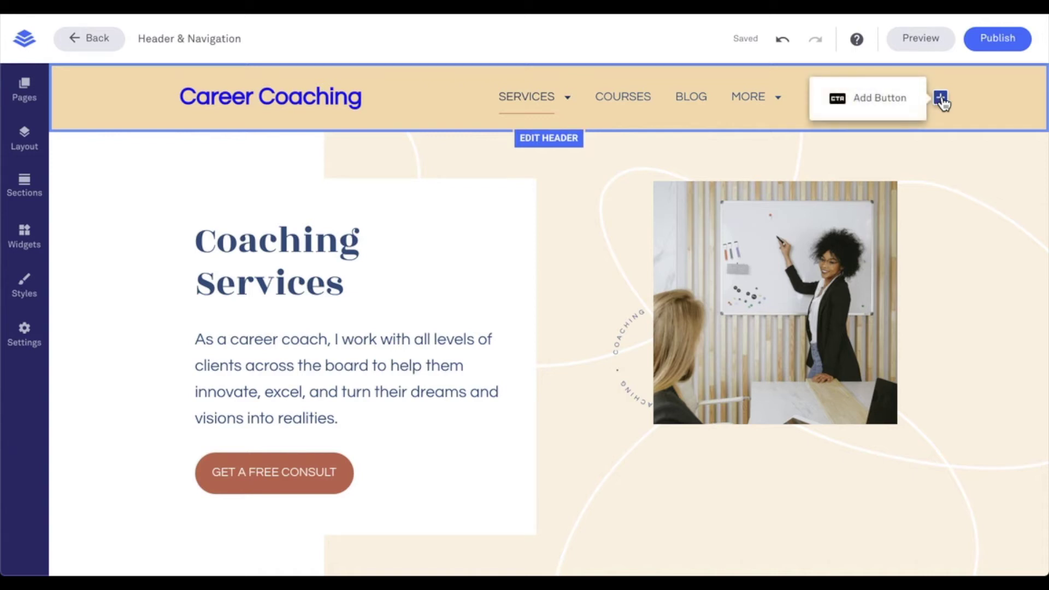
click(549, 139)
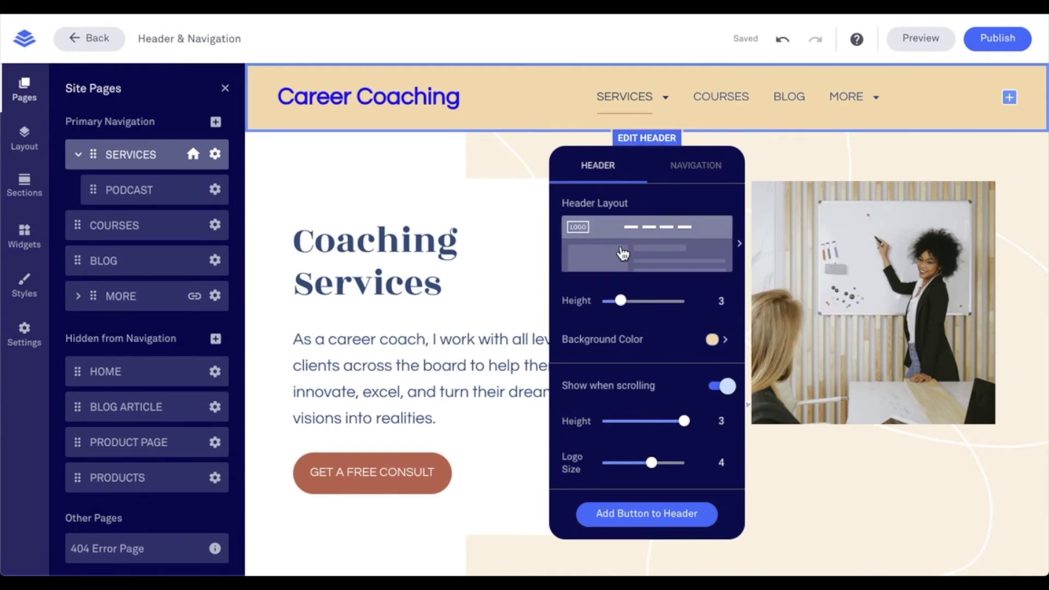
click(624, 251)
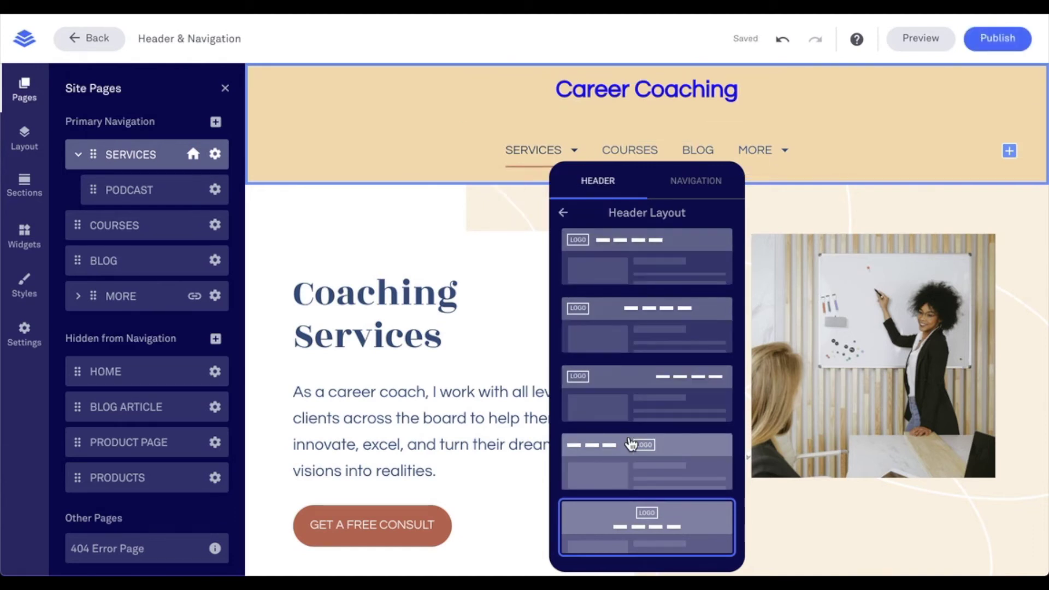
click(631, 444)
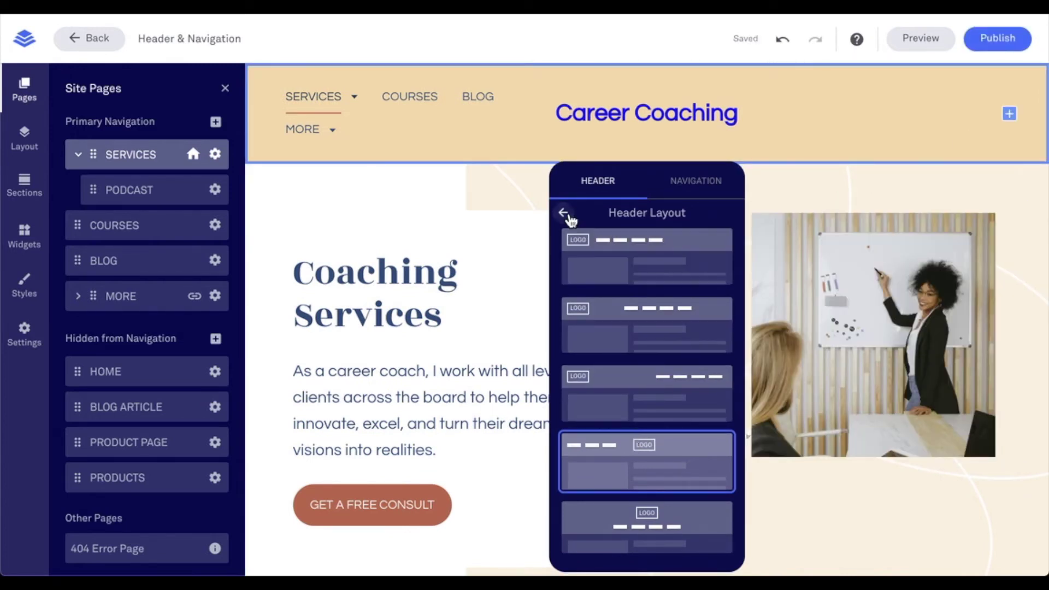
click(563, 213)
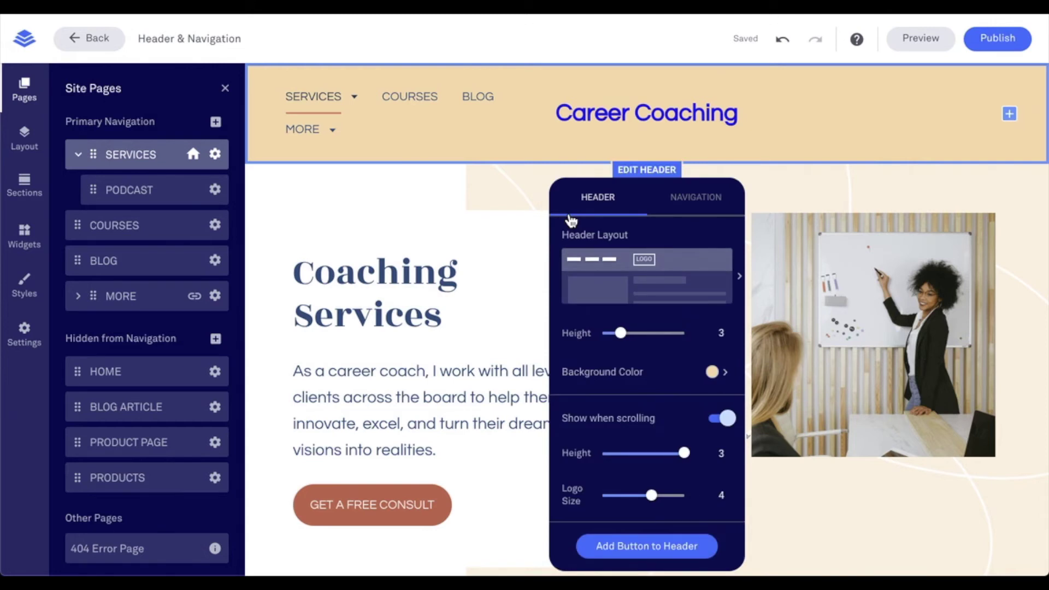
Change the header background from beige to white, after briefly trying the cream swatch
mouse_move(621, 333)
mouse_down()
mouse_move(701, 343)
mouse_move(625, 342)
mouse_up()
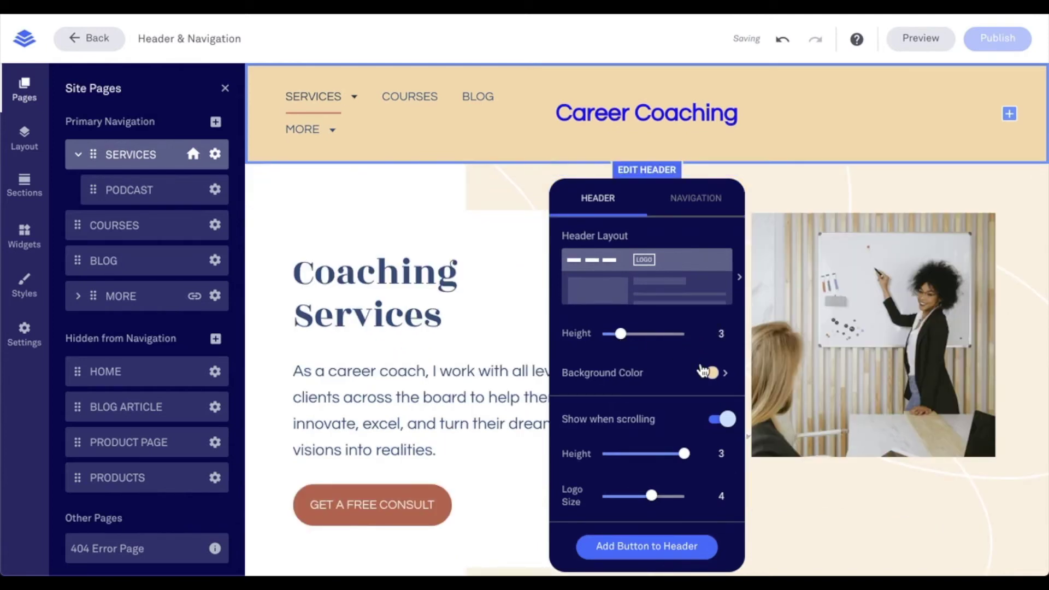
click(713, 373)
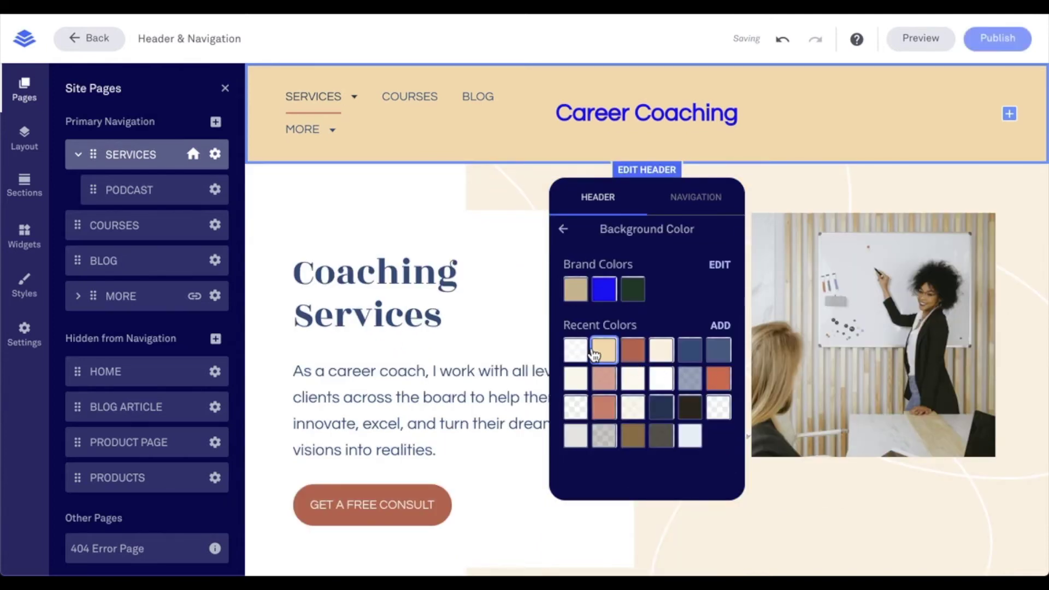
click(662, 350)
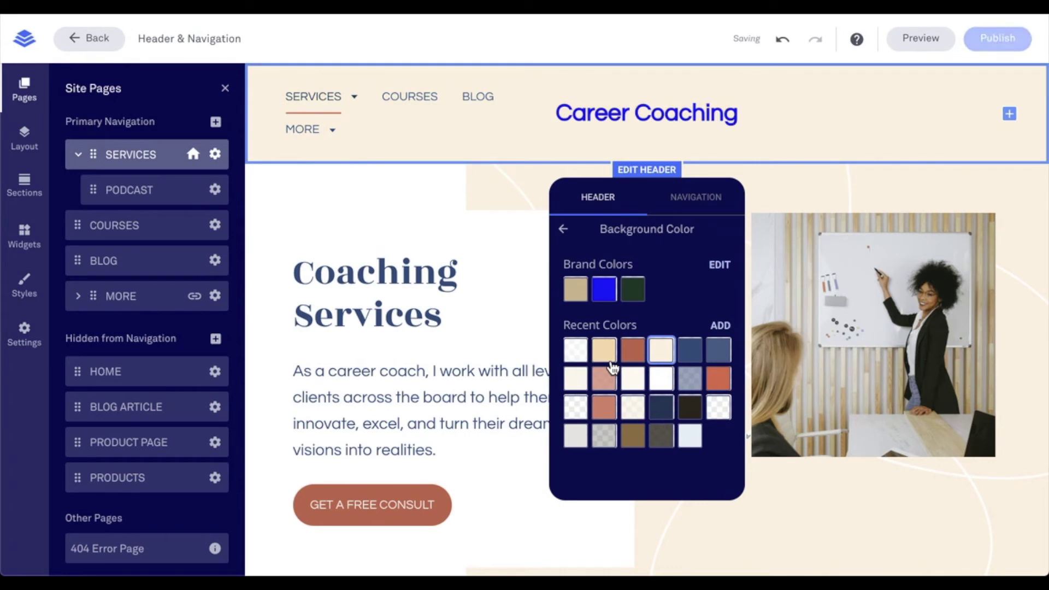
click(661, 378)
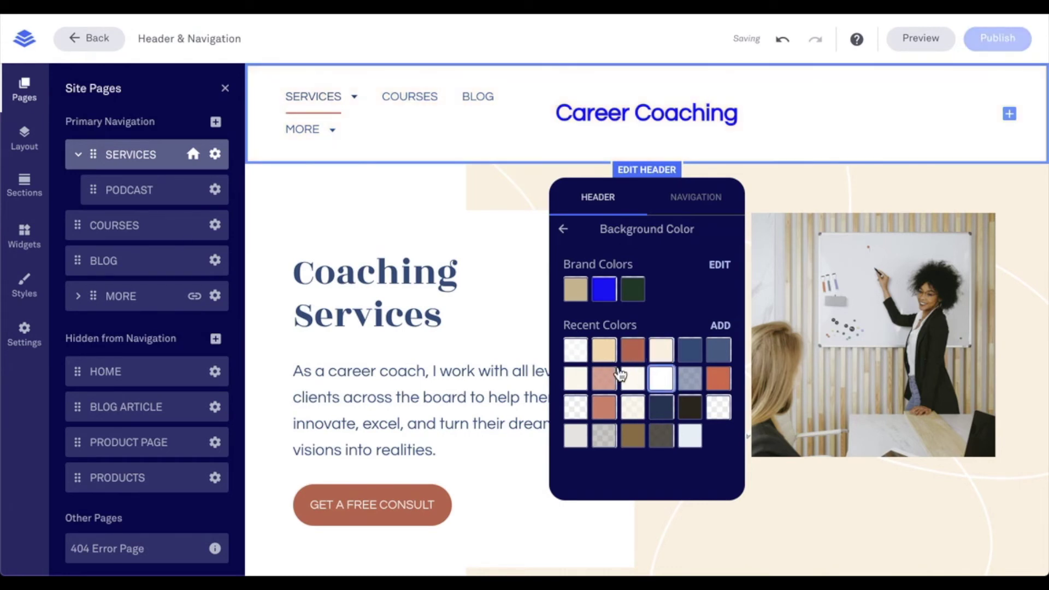
click(563, 229)
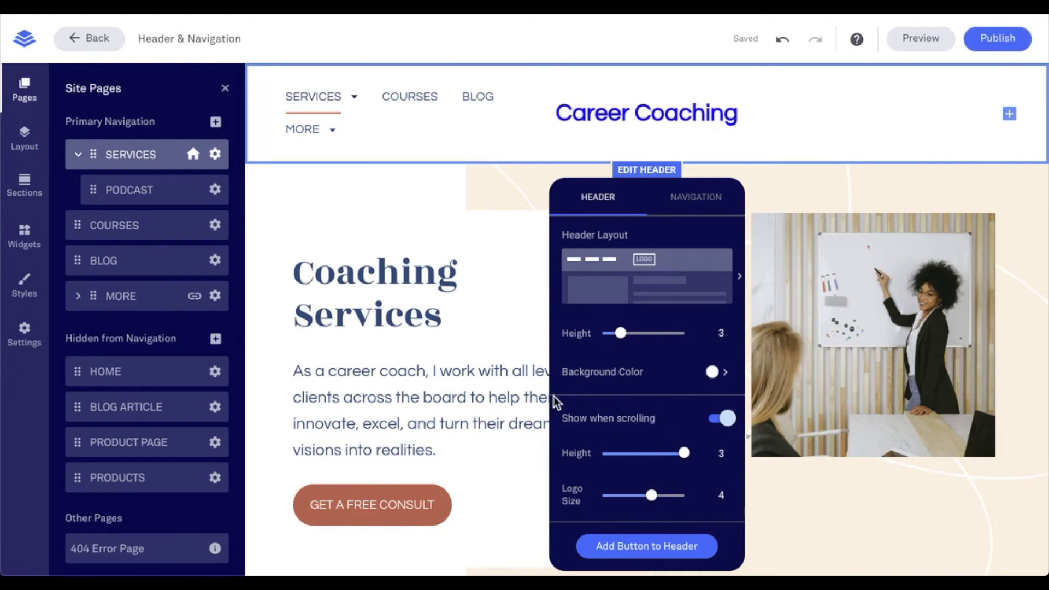
Keep Show when scrolling on and lower the scrolling header height from 3 to 2
scroll(510, 374, down, 5)
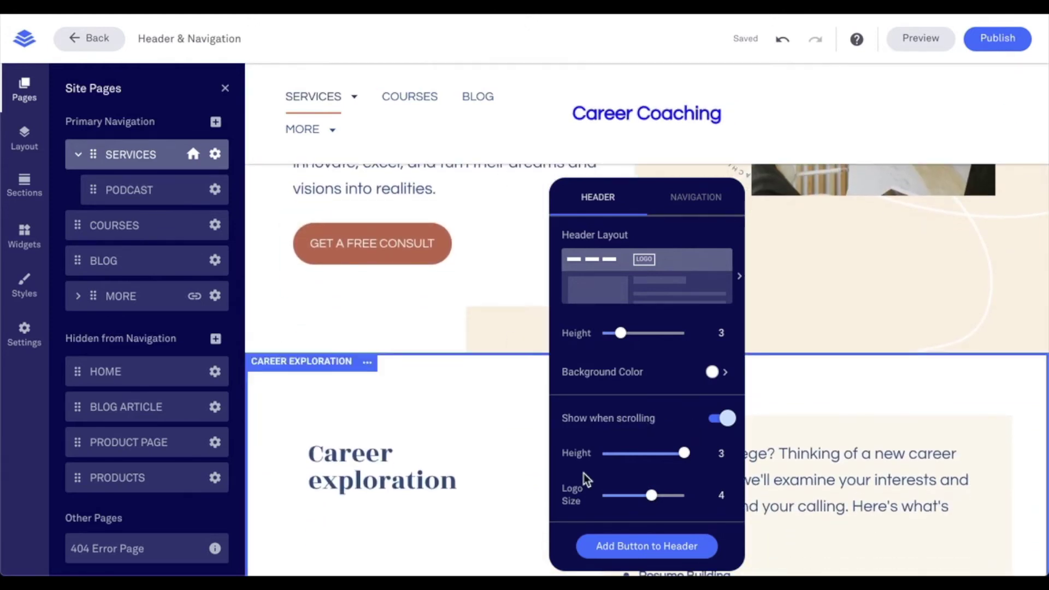
click(723, 418)
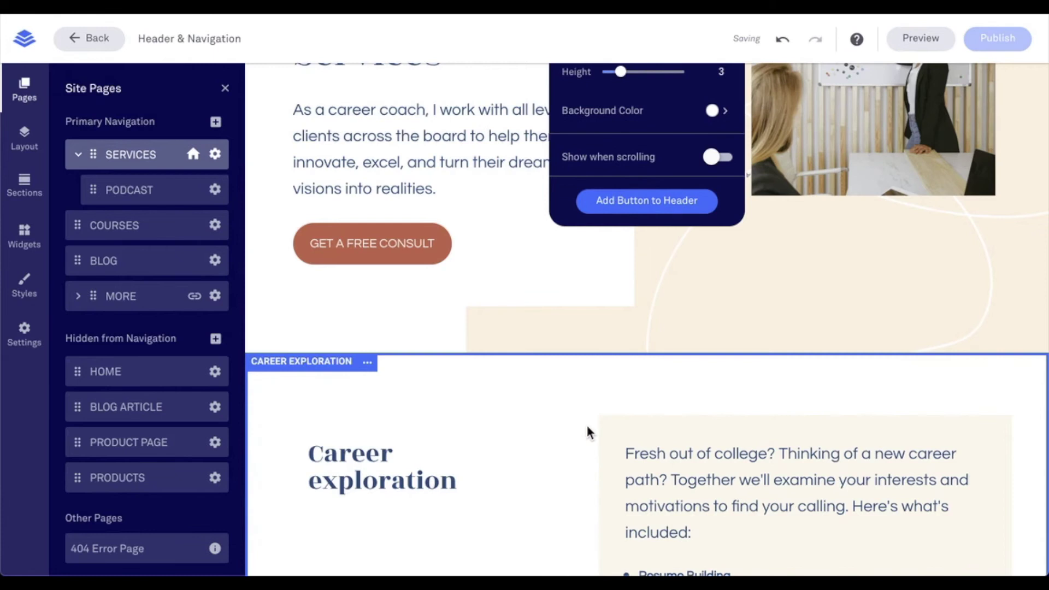
scroll(590, 431, up, 4)
scroll(590, 431, up, 1)
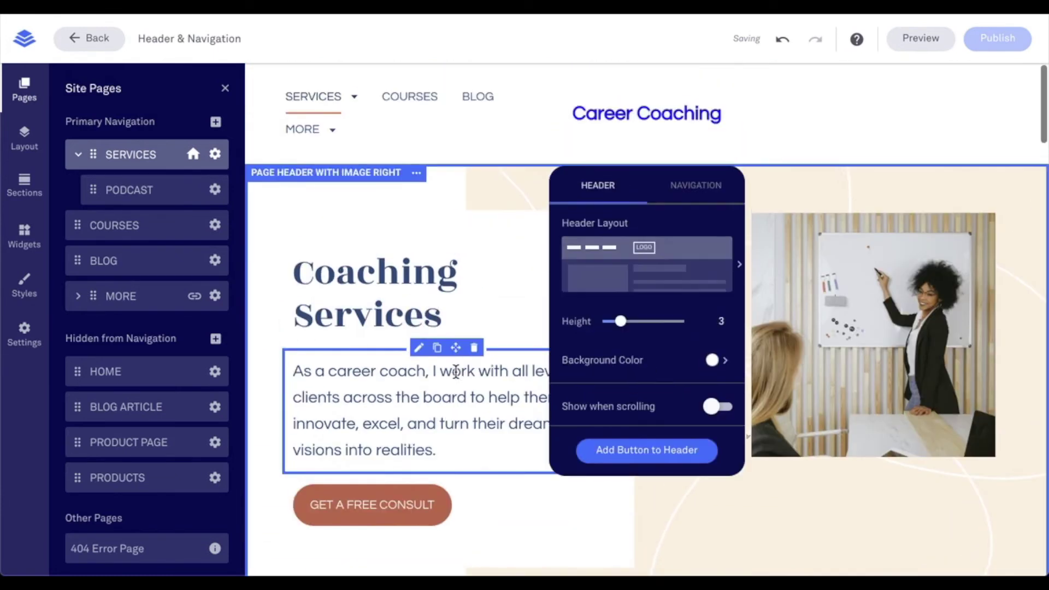
click(722, 420)
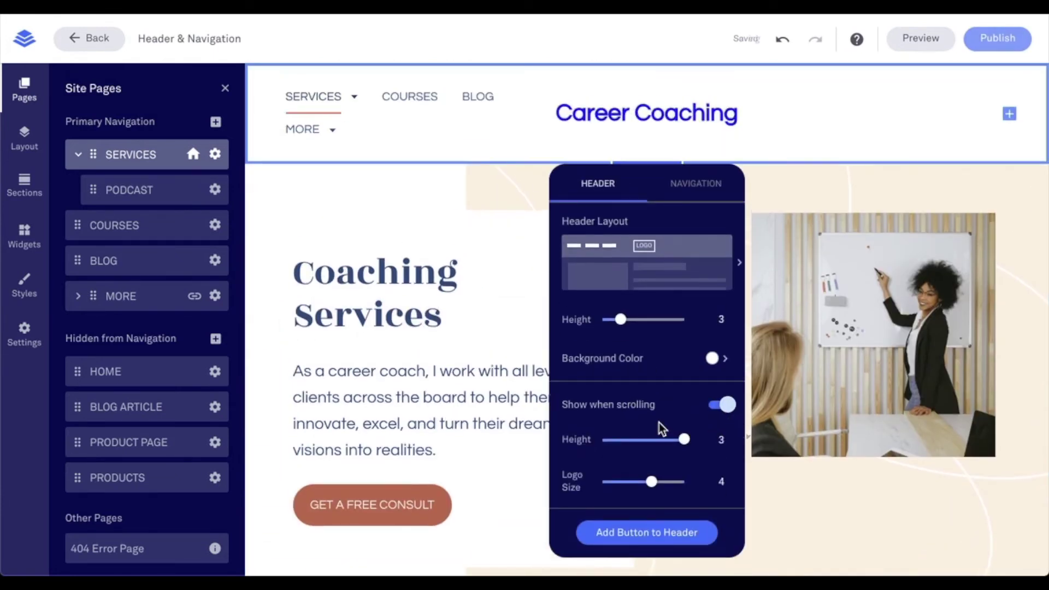
scroll(503, 395, down, 3)
scroll(503, 394, up, 3)
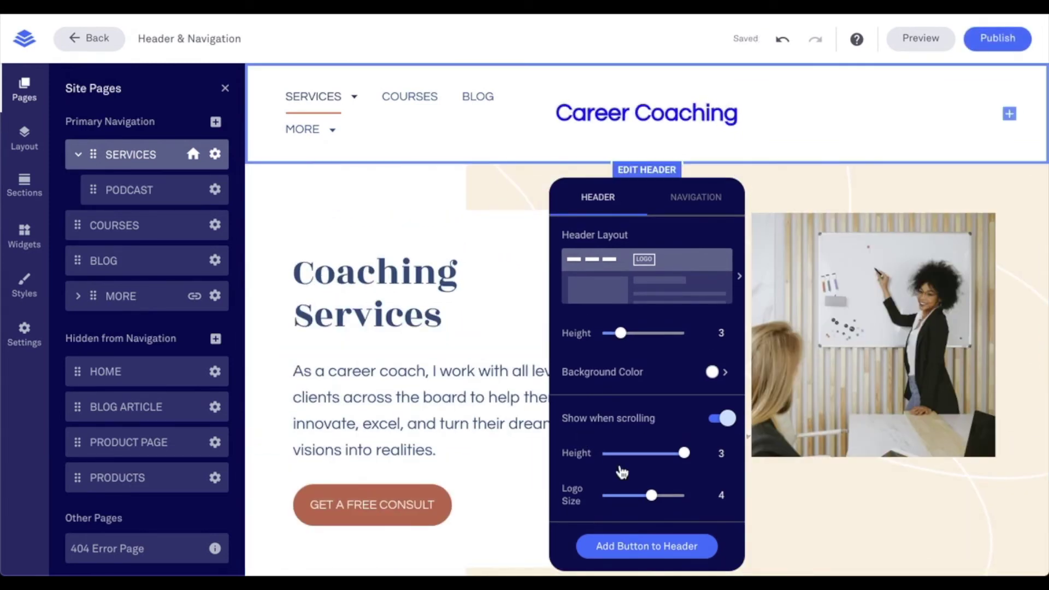
drag(683, 453, 645, 455)
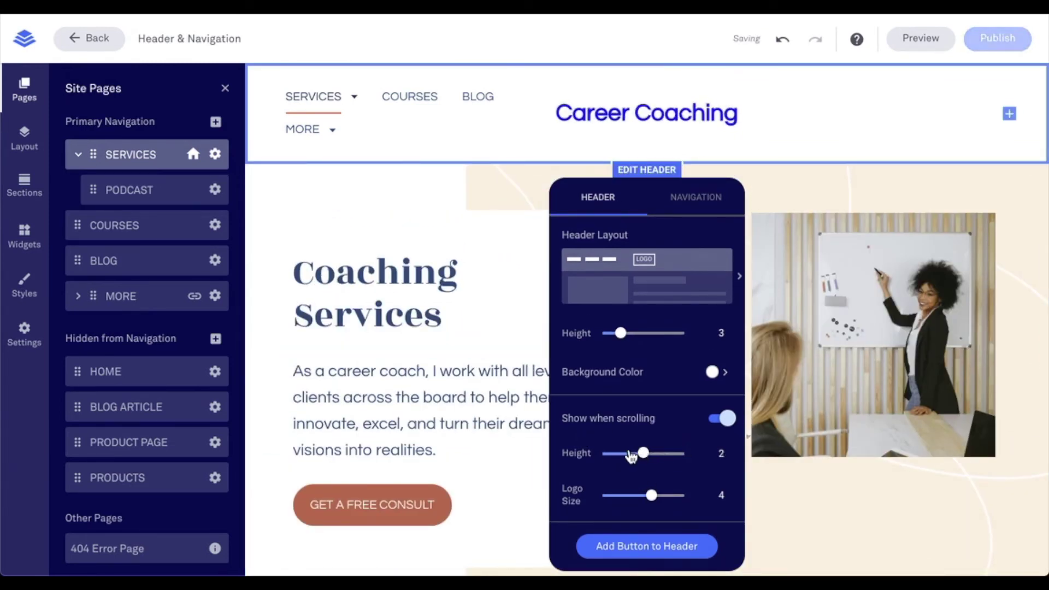
scroll(451, 399, down, 6)
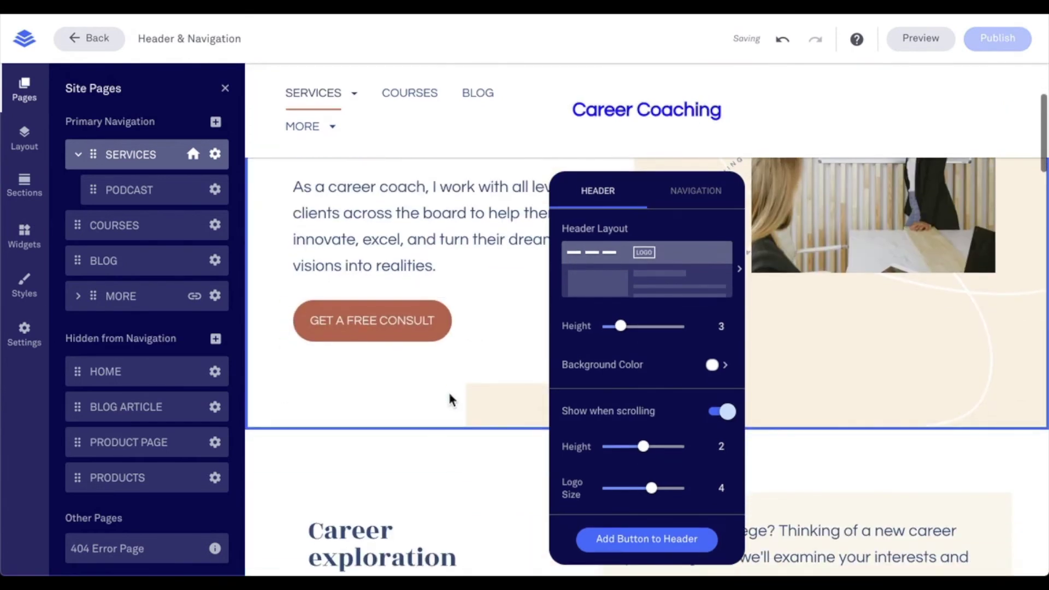
scroll(452, 399, up, 6)
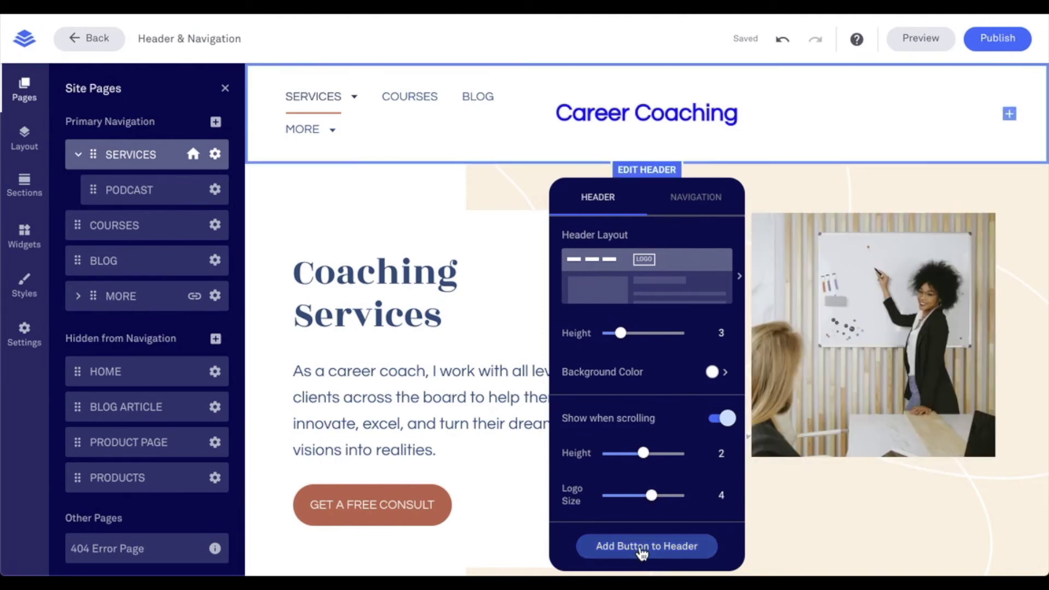
Add a FREE CONSULTATION call-to-action button to the header and select it
click(648, 547)
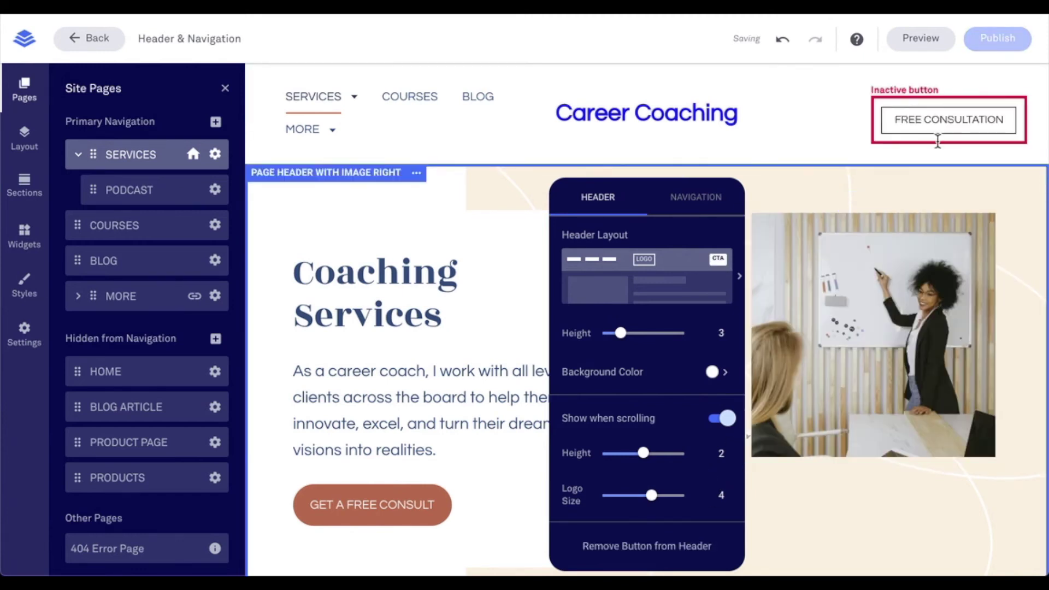
mouse_move(929, 134)
click(894, 145)
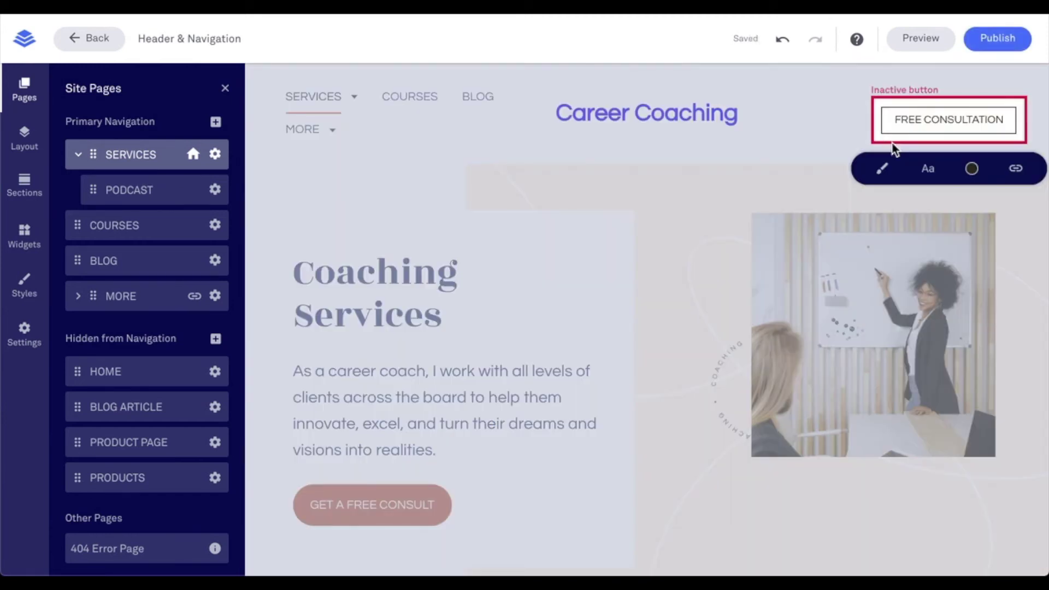
Review the FREE CONSULTATION button's shape, font and colour options, then view its link choices
click(879, 172)
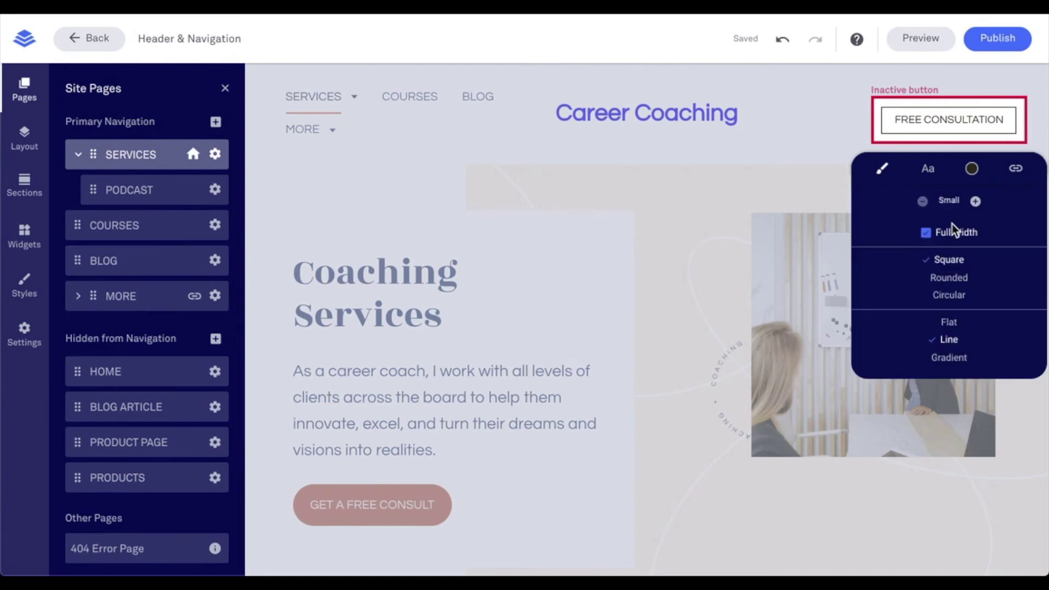
click(927, 170)
scroll(918, 250, down, 5)
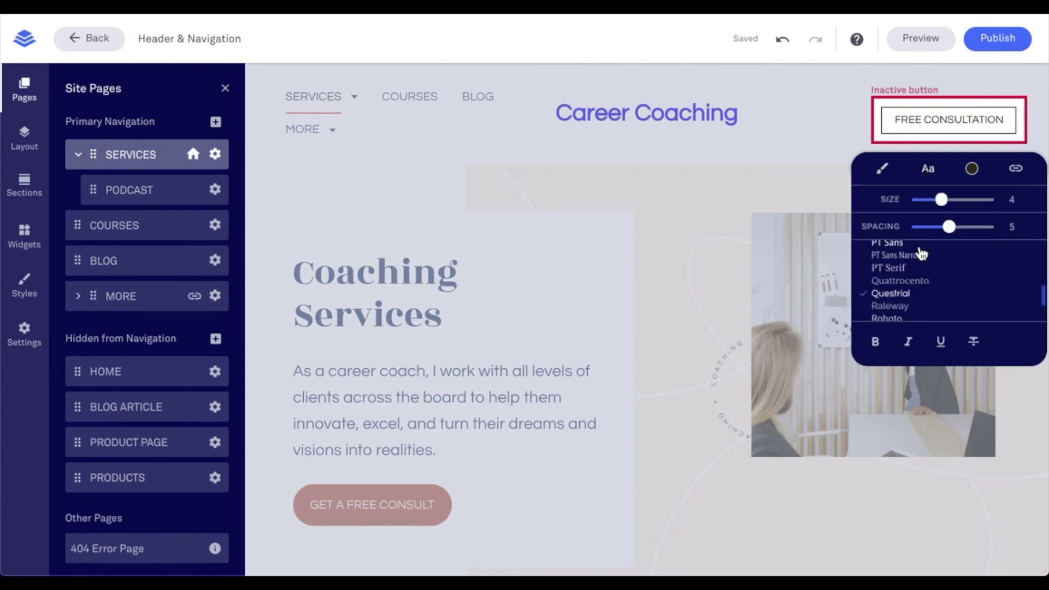
click(971, 171)
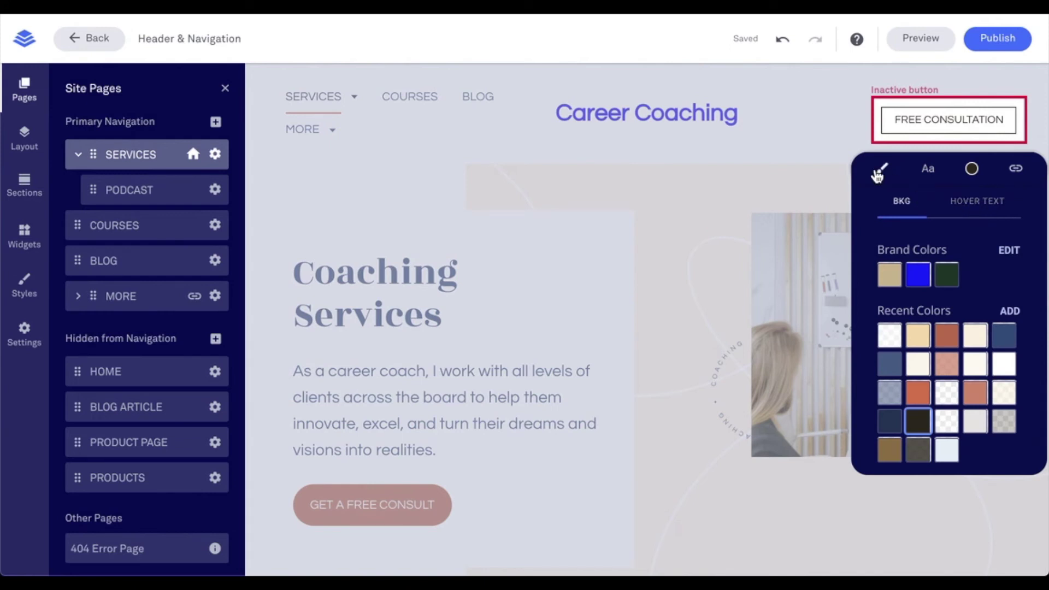
click(880, 170)
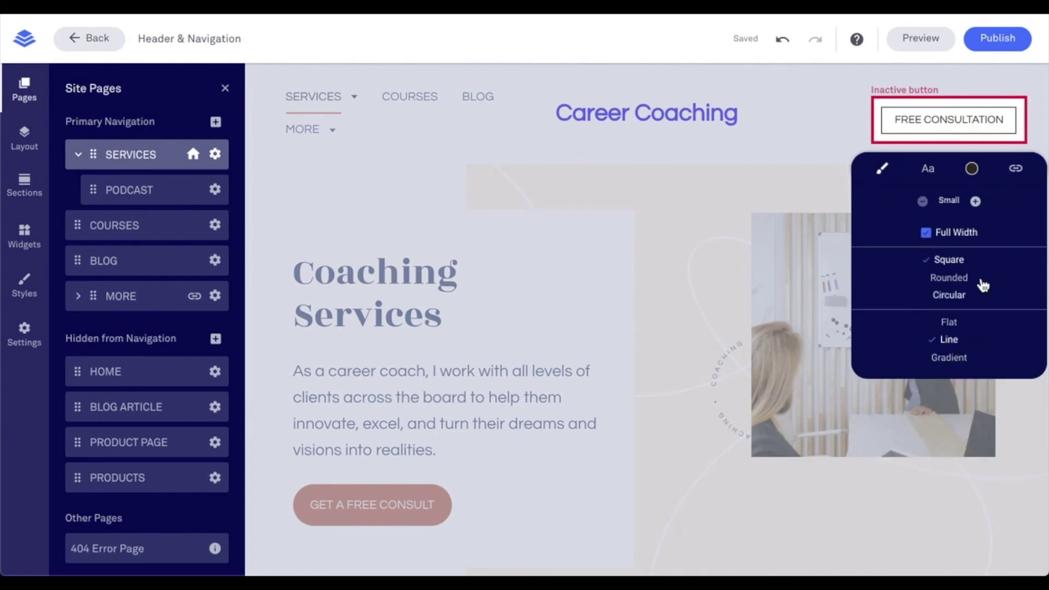
click(1014, 170)
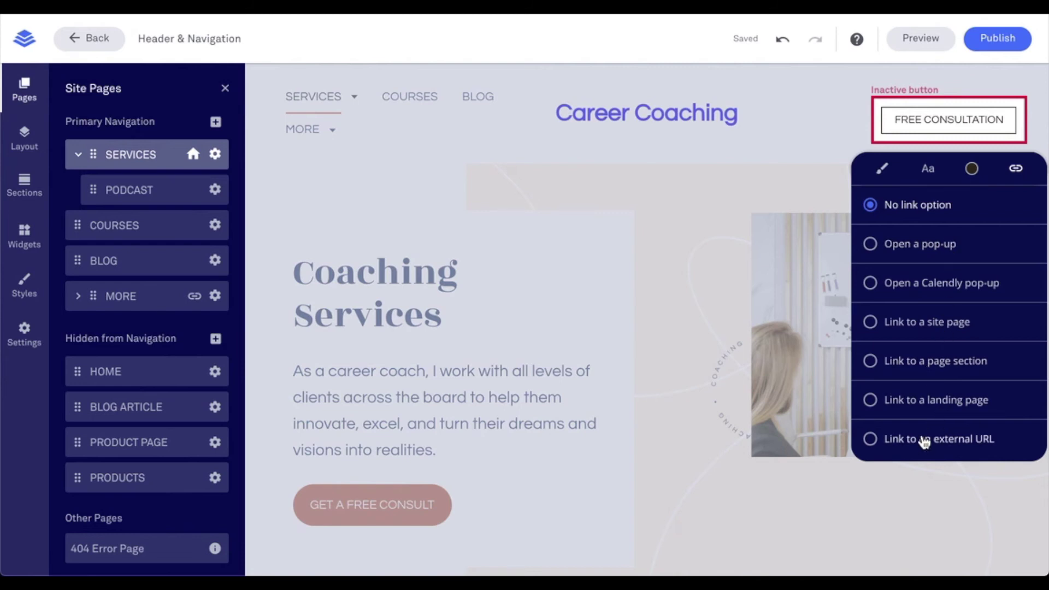
click(746, 187)
Show the header's NAVIGATION styling, currently Questrial at size 3
click(649, 172)
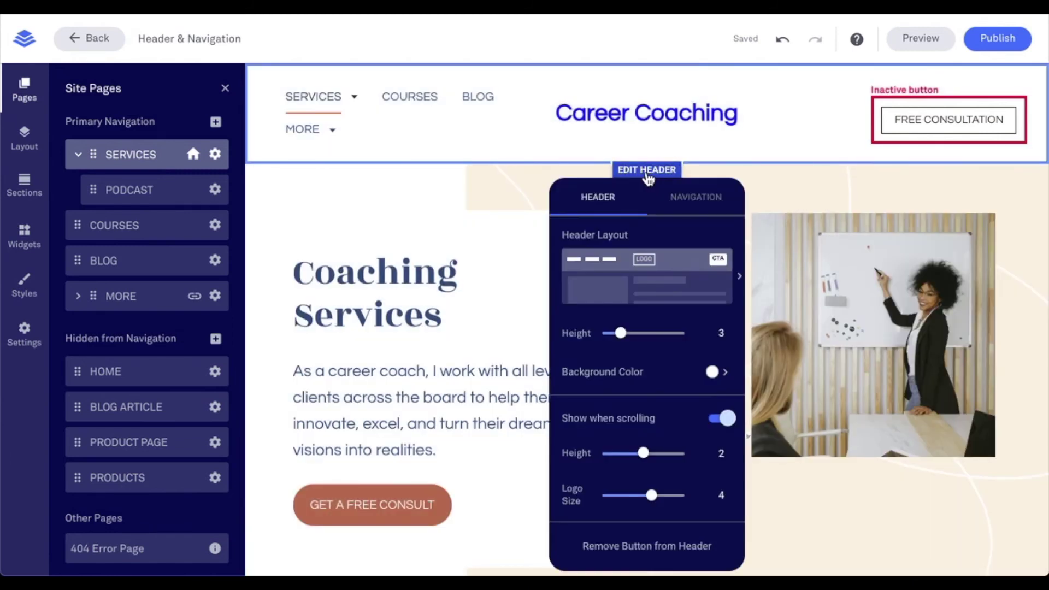
click(690, 207)
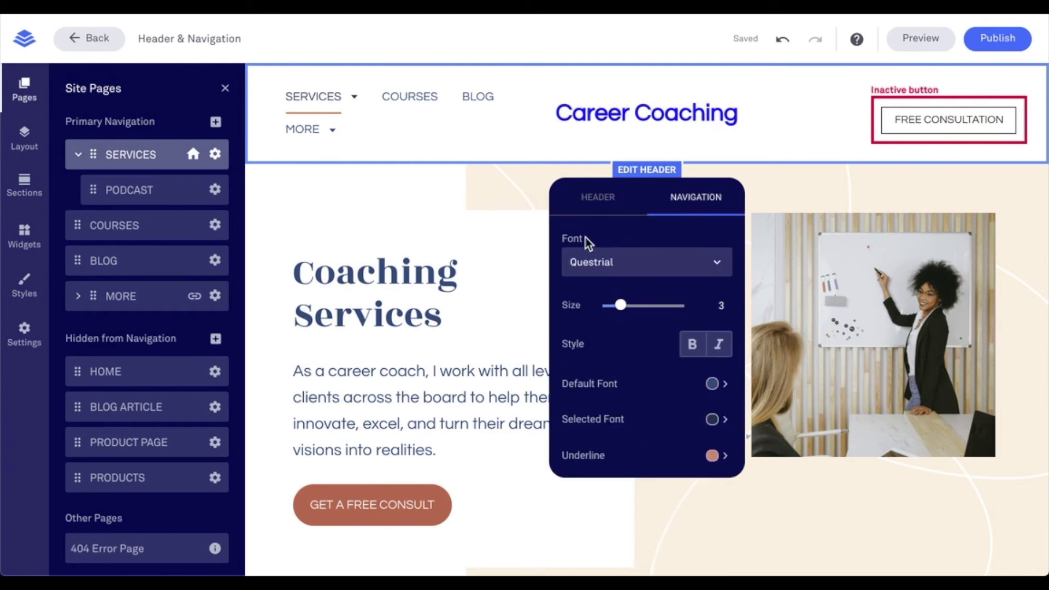
Style the nav links in Playfair Display size 4, with a rust orange selected-link colour
click(615, 267)
click(630, 323)
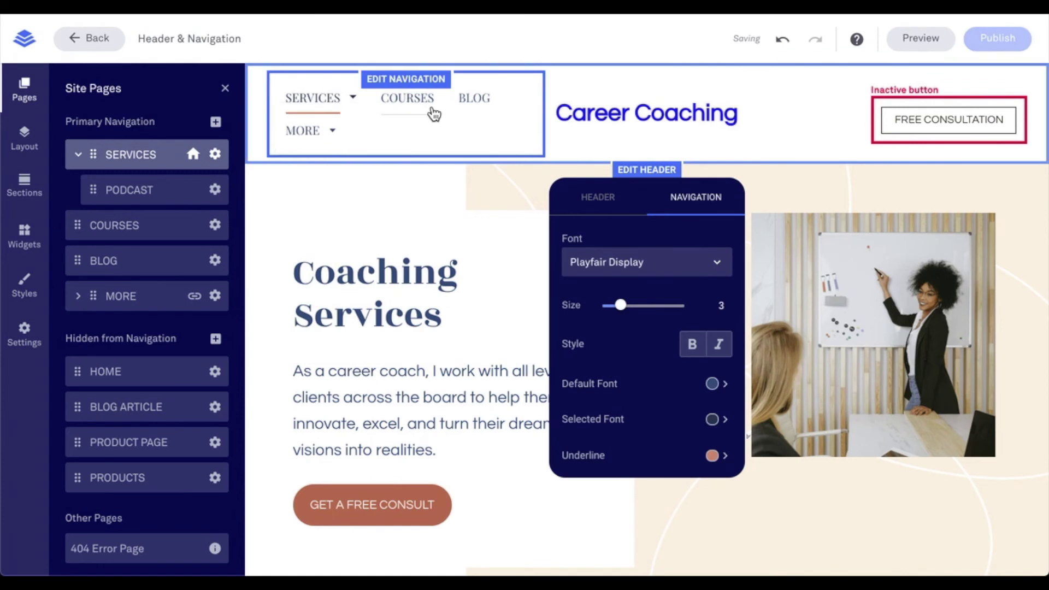
mouse_move(623, 306)
mouse_down()
mouse_move(648, 312)
mouse_move(632, 310)
mouse_up()
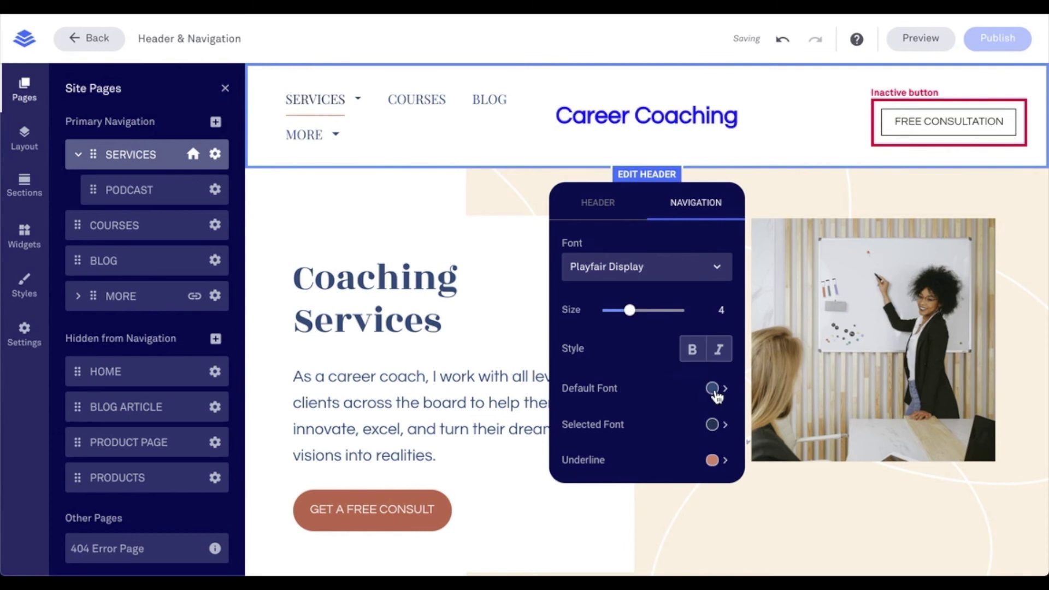
mouse_move(337, 107)
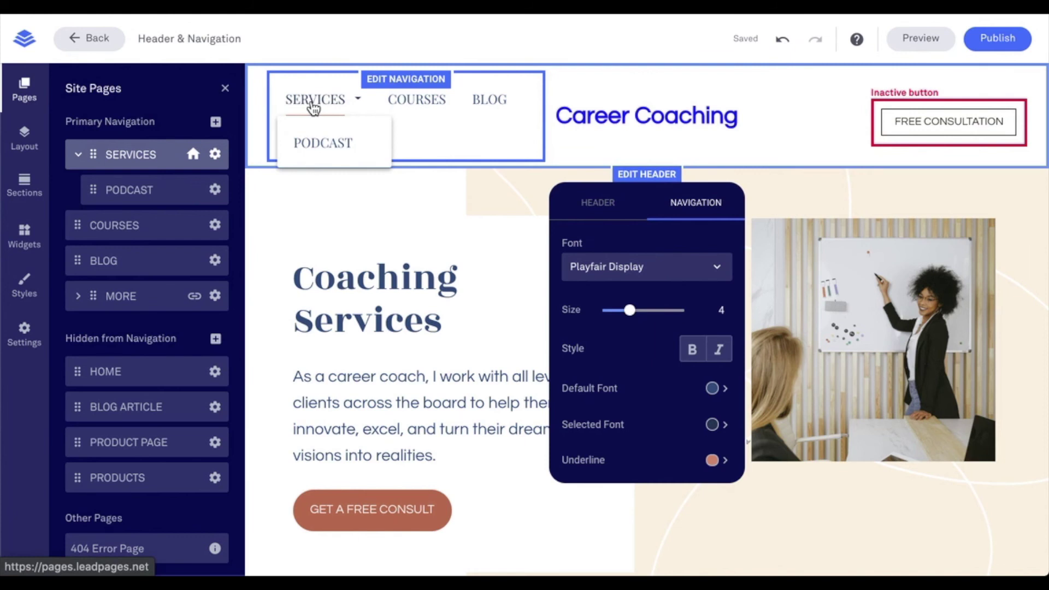
click(711, 424)
click(626, 362)
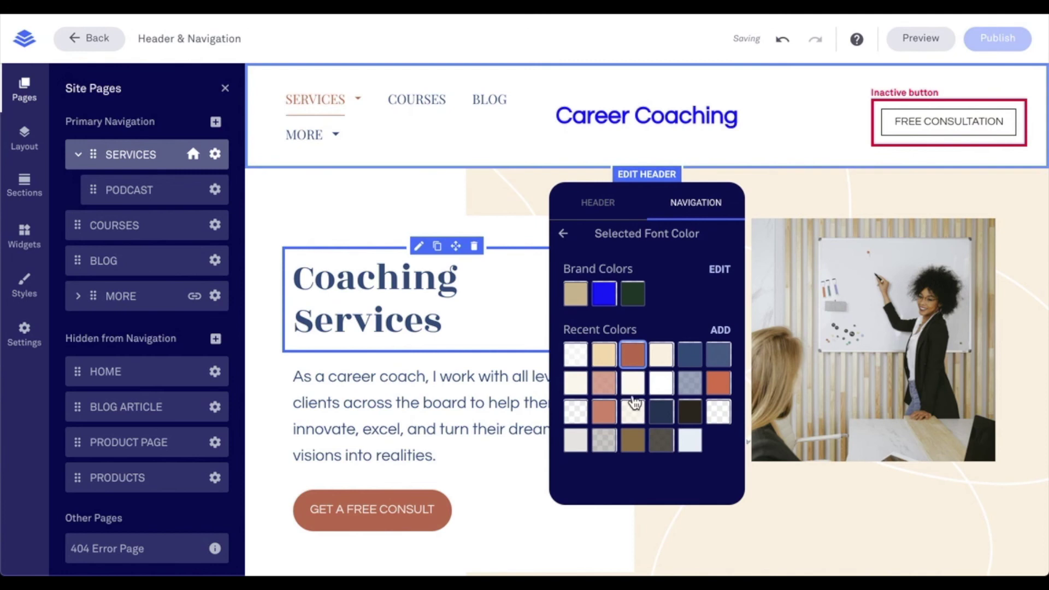
click(563, 234)
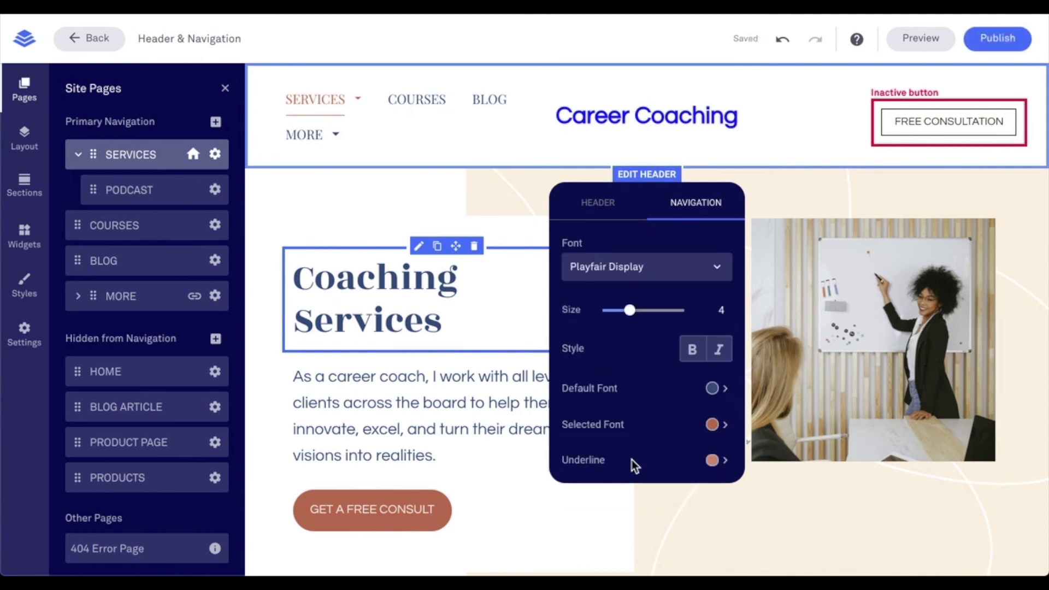
mouse_move(335, 112)
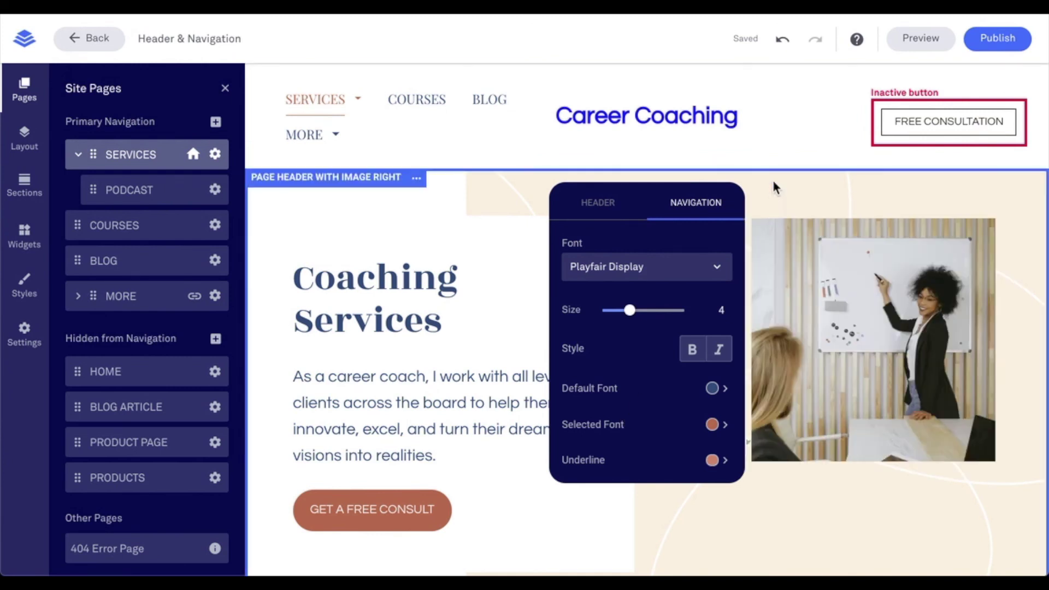
Change the logo Type from text to Image, showing the lotus yoga logo at size 230
click(773, 181)
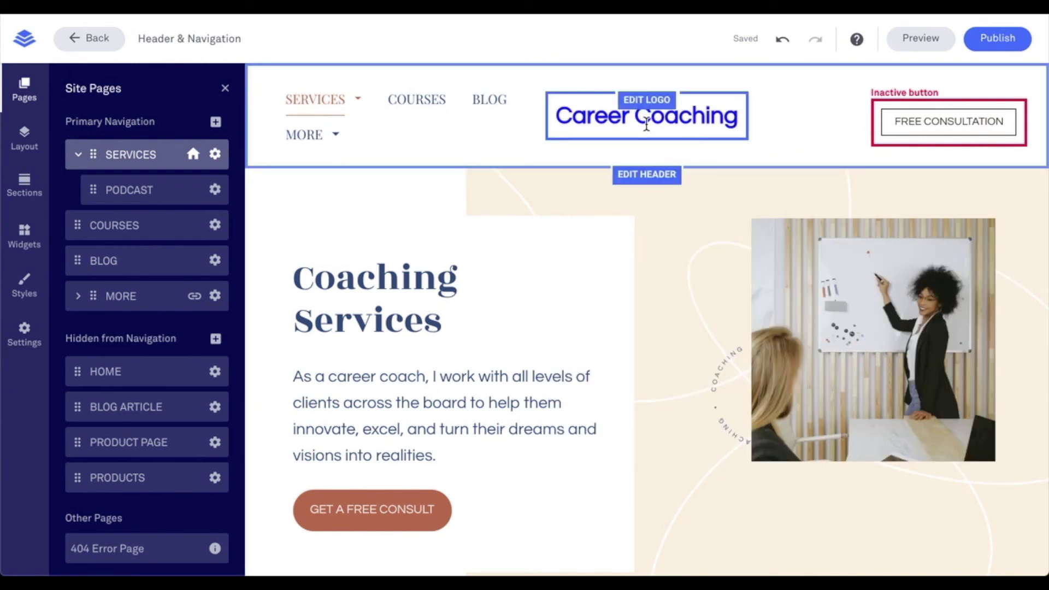
click(645, 107)
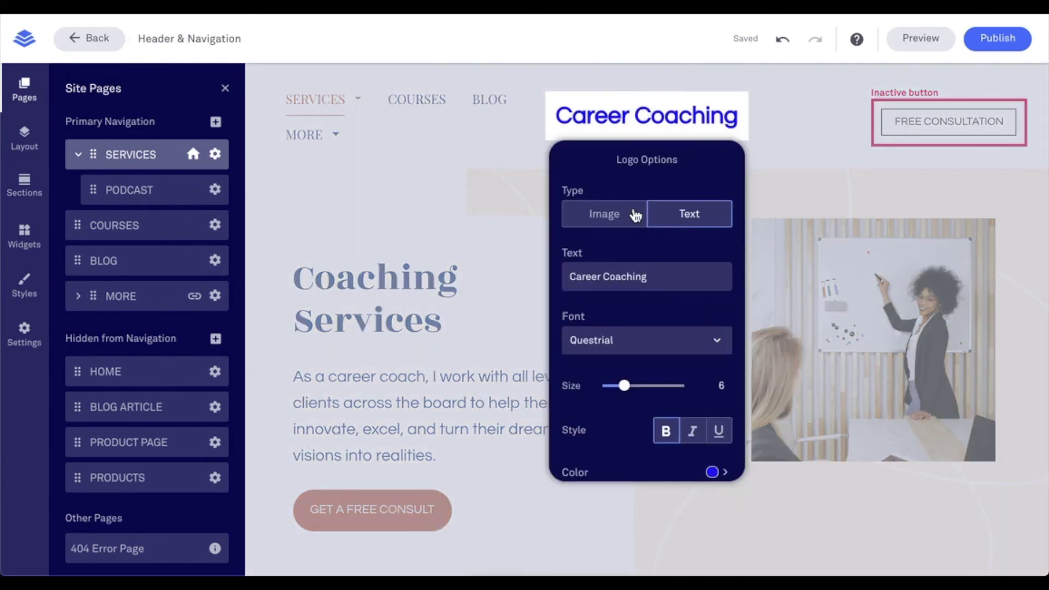
click(604, 216)
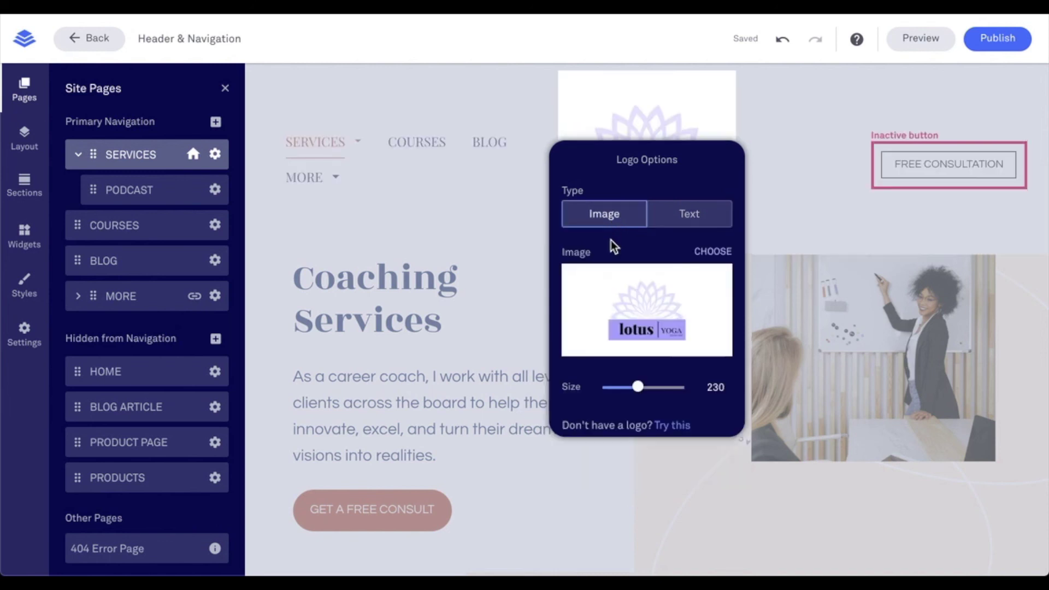
click(711, 251)
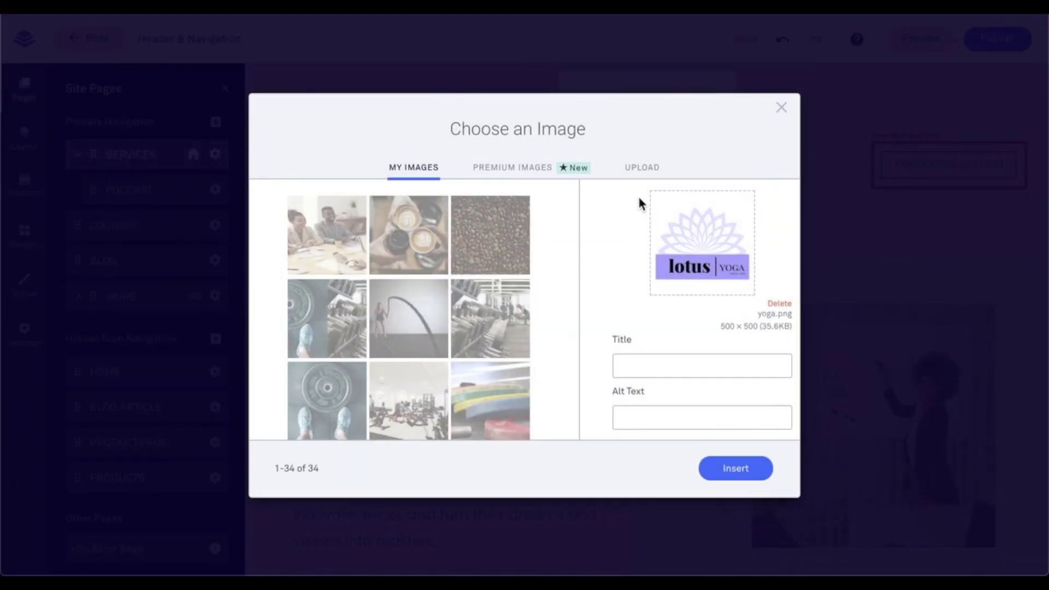
click(642, 167)
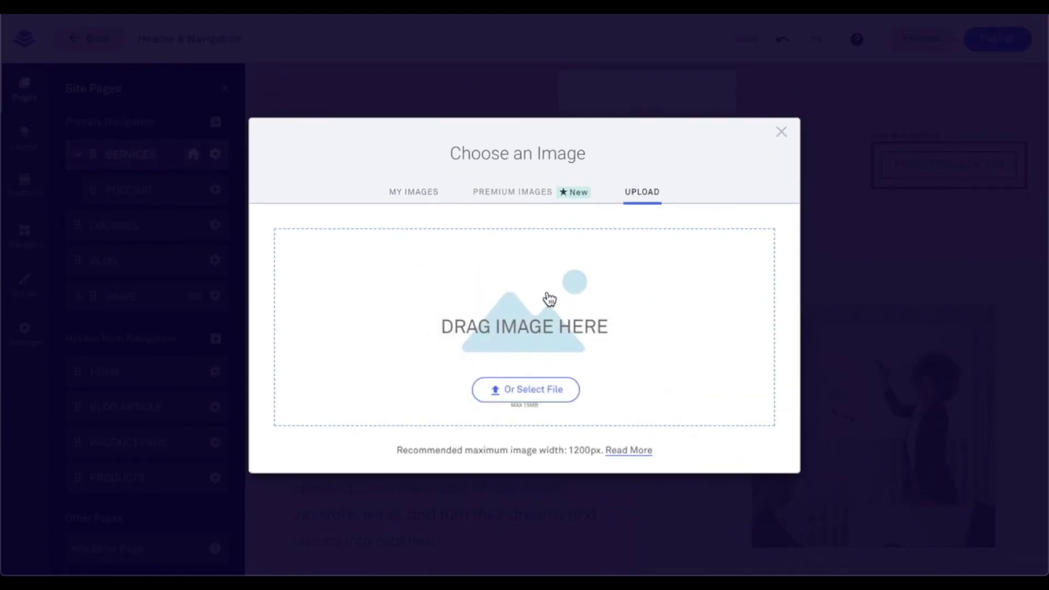
click(414, 192)
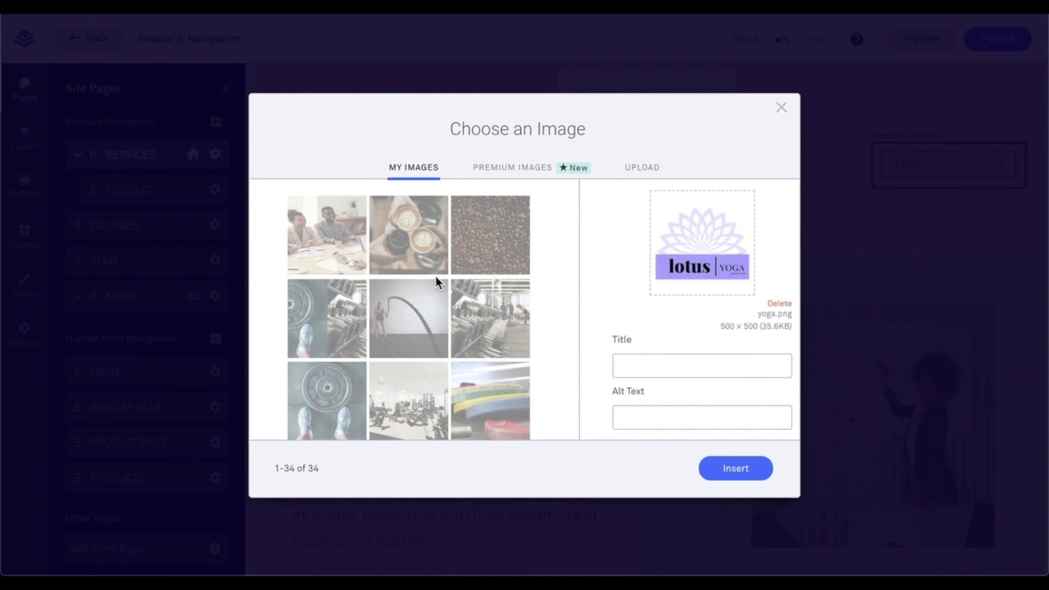
scroll(435, 279, down, 3)
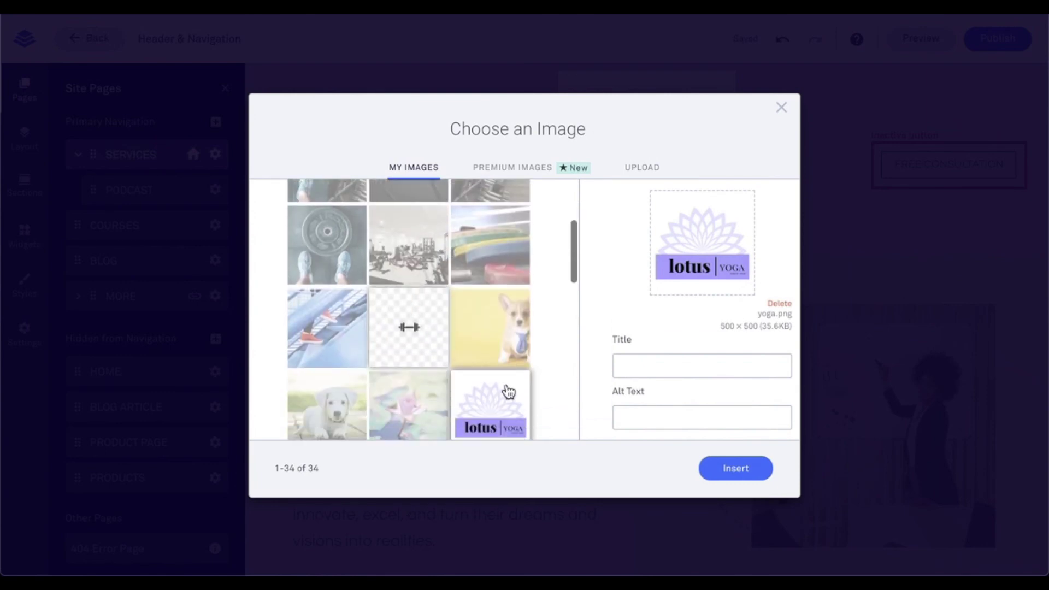
click(734, 473)
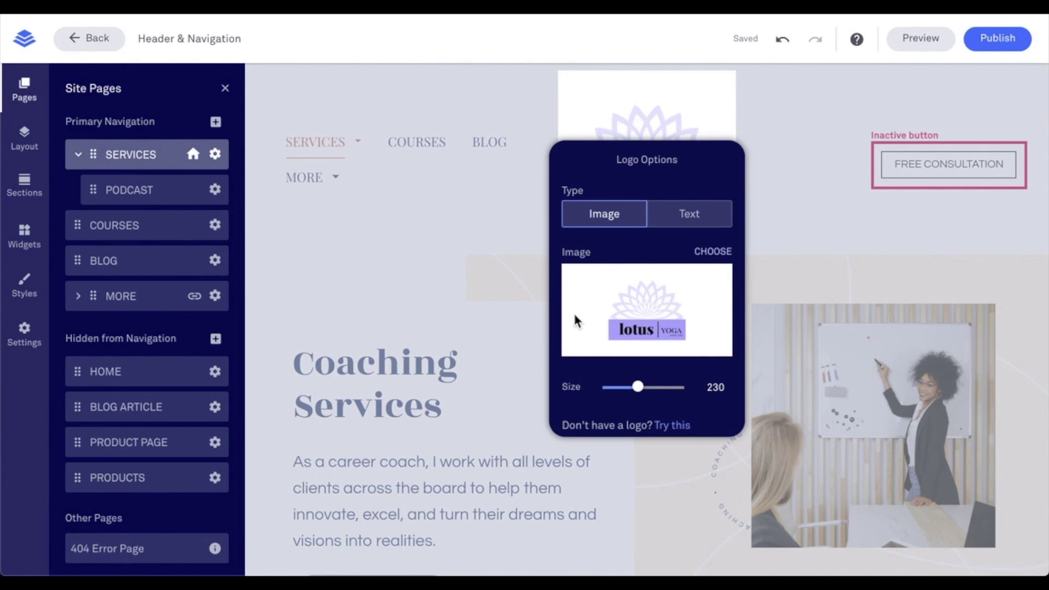
Briefly try the lotus image logo again, resizing it to 148 and then 200
click(672, 218)
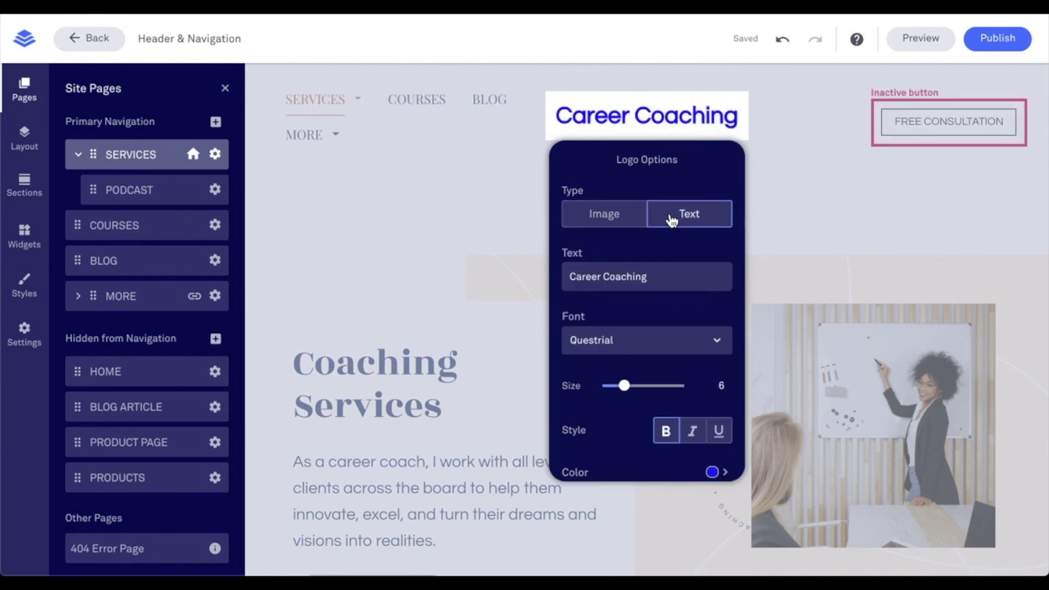
click(604, 215)
drag(638, 389, 619, 387)
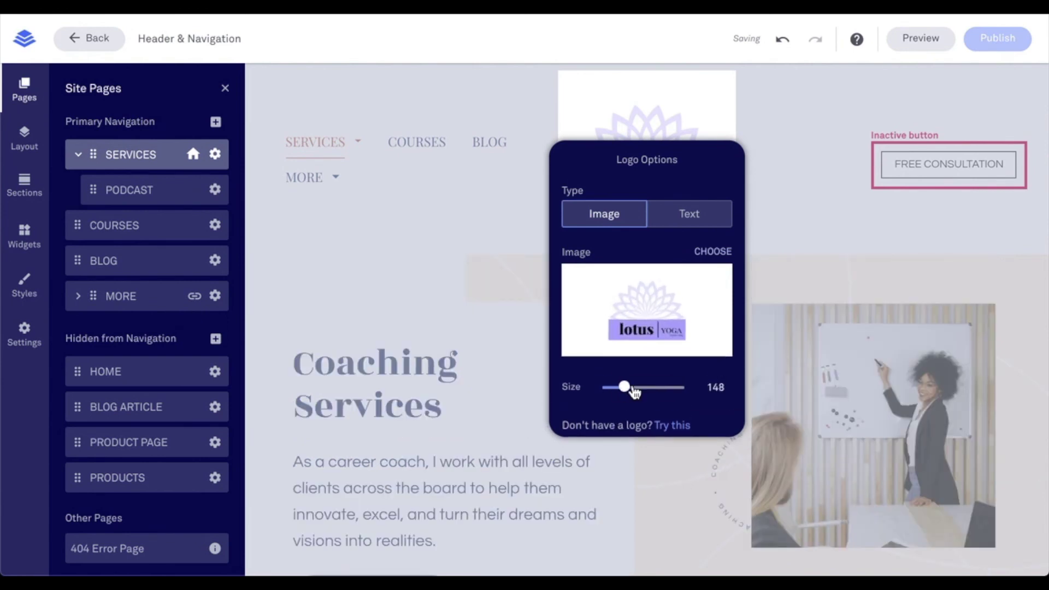
click(634, 389)
Return to the Career Coaching text logo and enlarge it from size 6 to 11
click(689, 214)
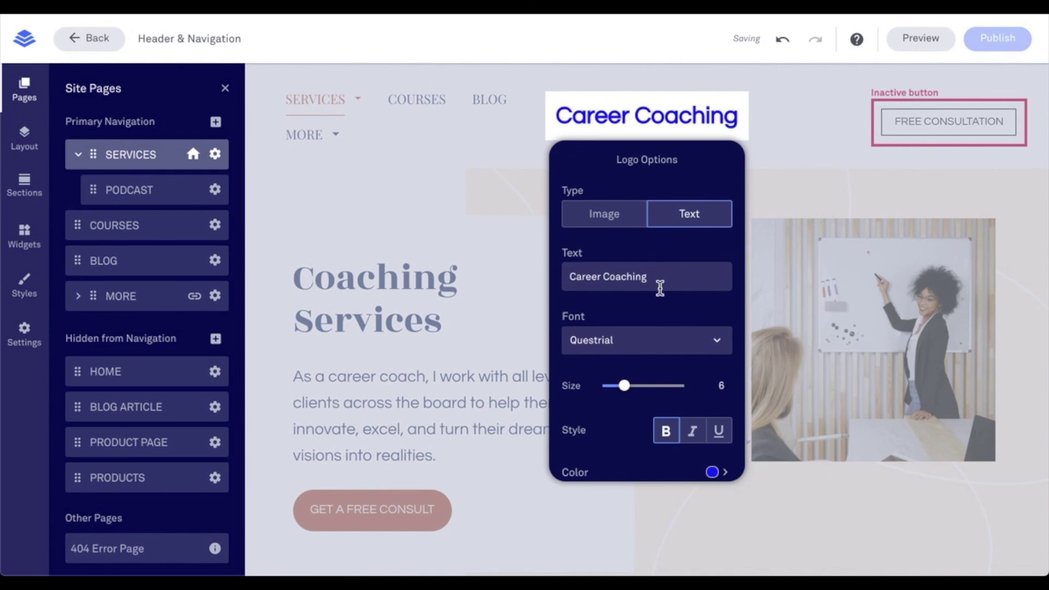
drag(566, 276, 655, 276)
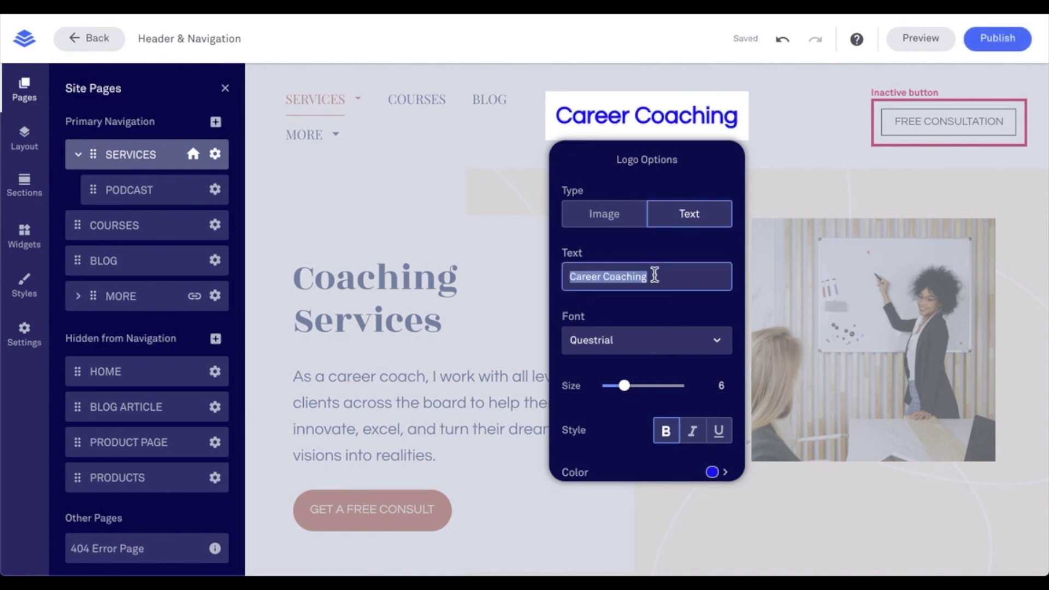
click(655, 276)
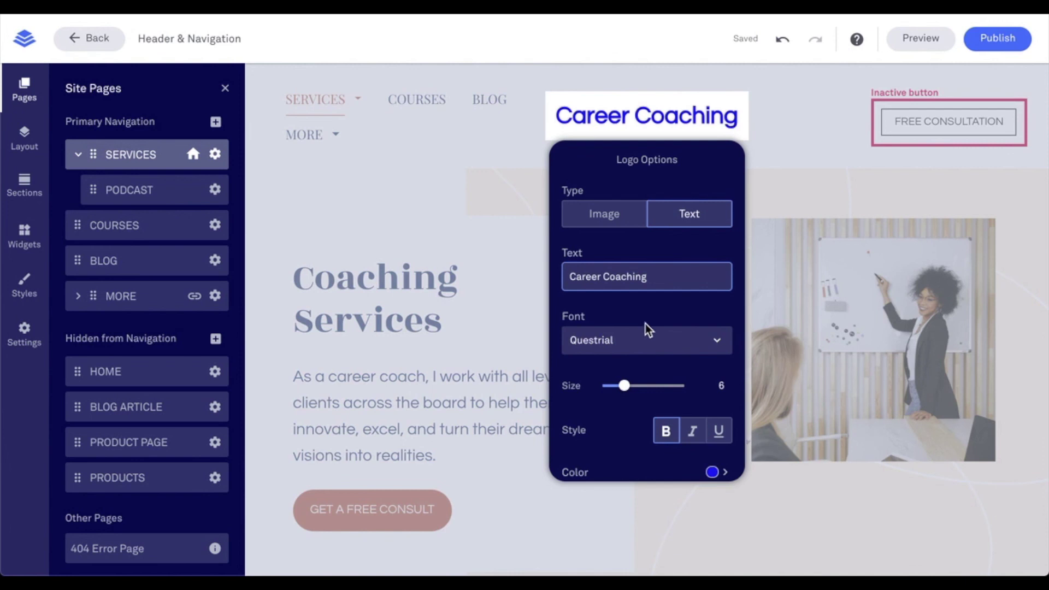
drag(632, 390, 682, 389)
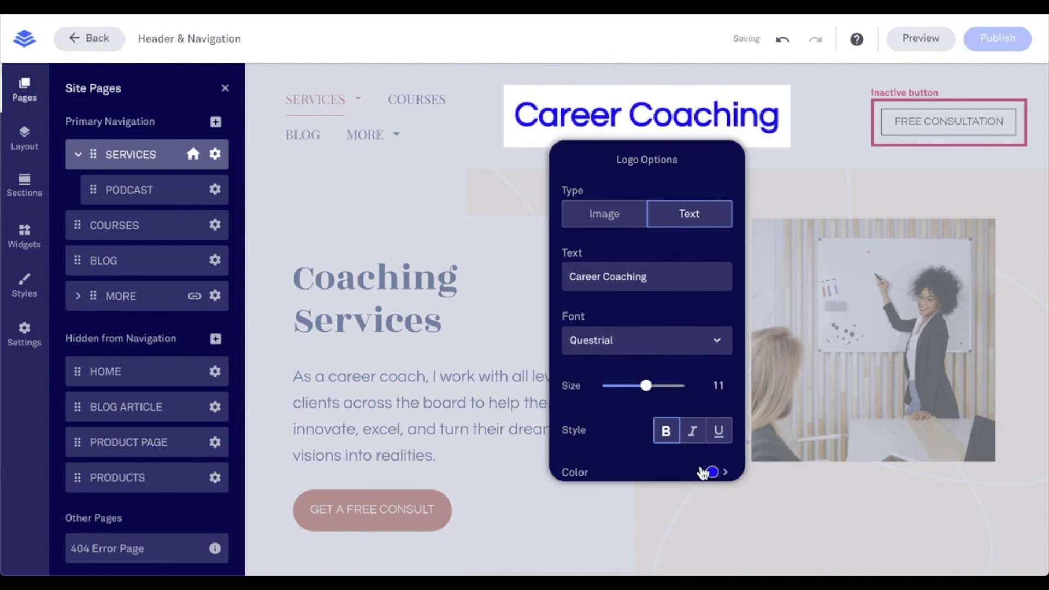